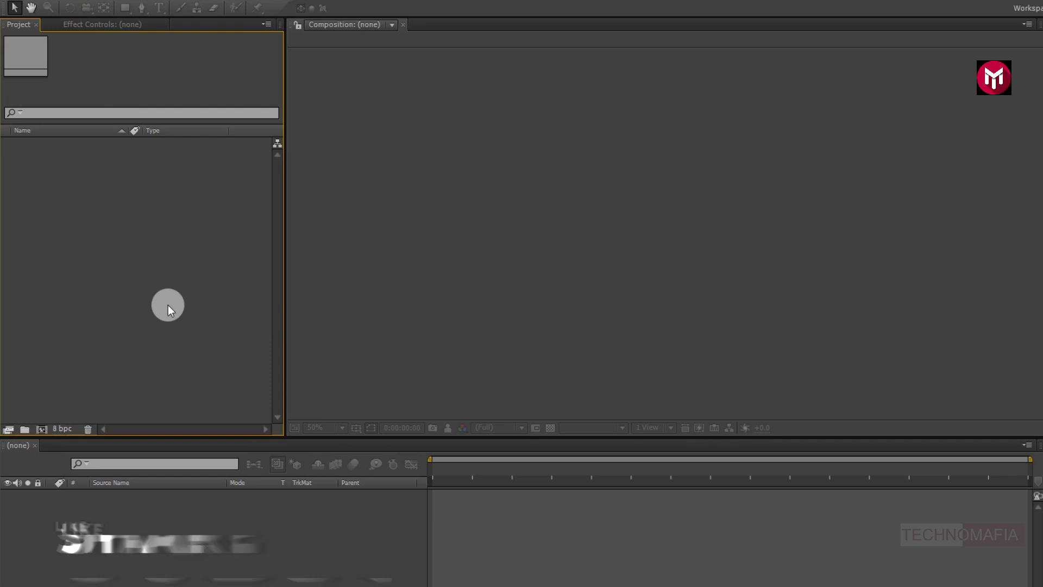
Step: Create a 1080p, 30 fps composition named Particles lasting 0:00:10:00
{"action": "left_click", "coordinate": [44, 428]}
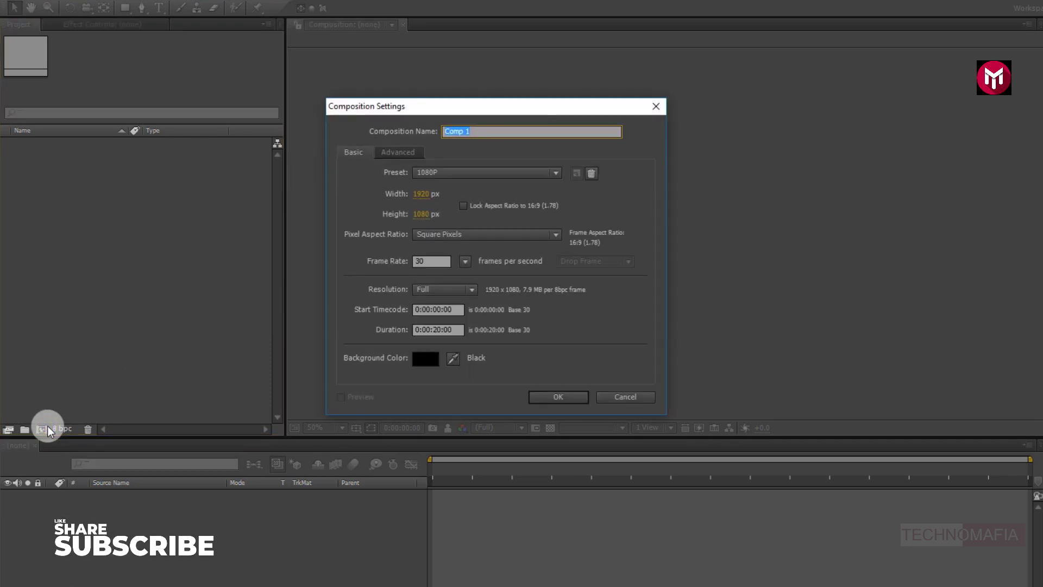
{"action": "type", "text": "Particles"}
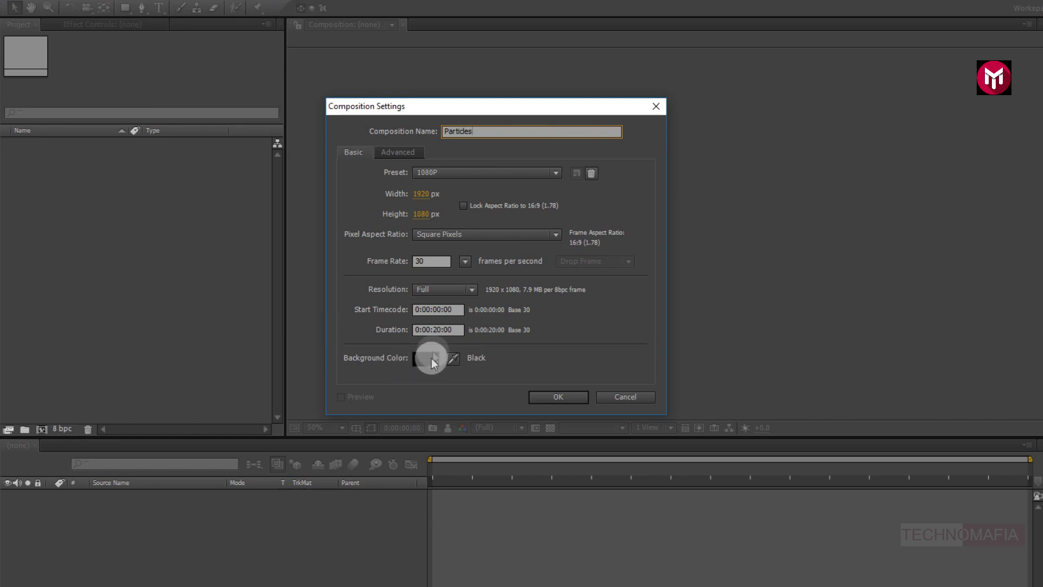
{"action": "left_click", "coordinate": [441, 330]}
{"action": "key", "text": "BackSpace"}
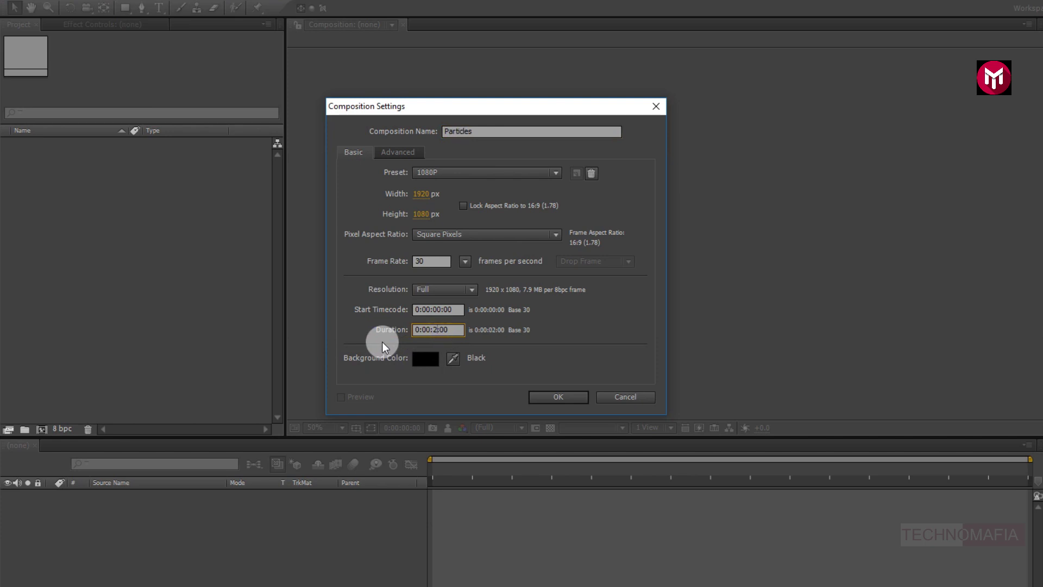
{"action": "type", "text": "10"}
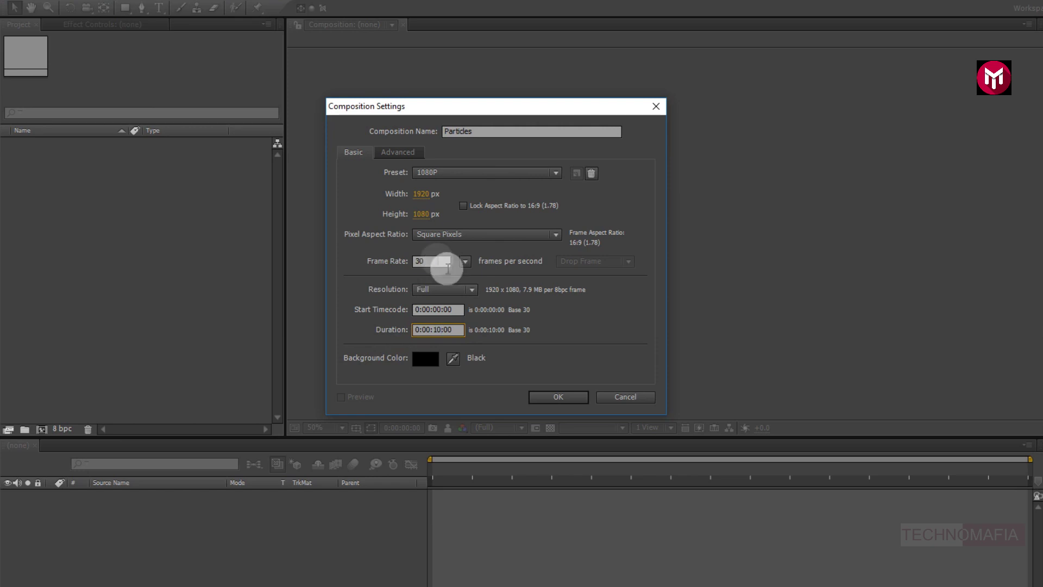
{"action": "left_click", "coordinate": [535, 396]}
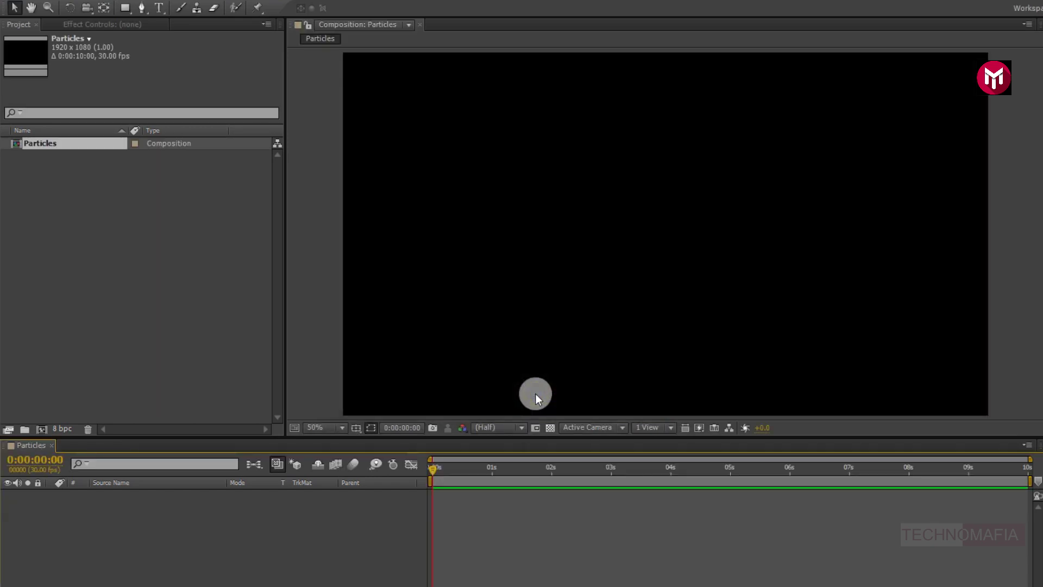
Step: Add a new white solid layer named Floor
{"action": "right_click", "coordinate": [194, 521]}
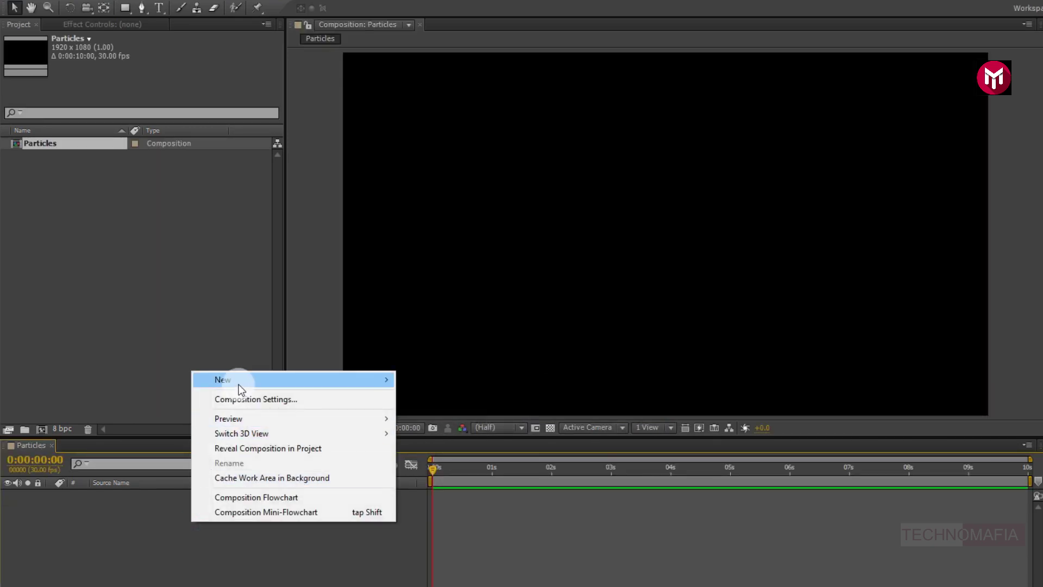
{"action": "mouse_move", "coordinate": [384, 389]}
{"action": "left_click", "coordinate": [426, 414]}
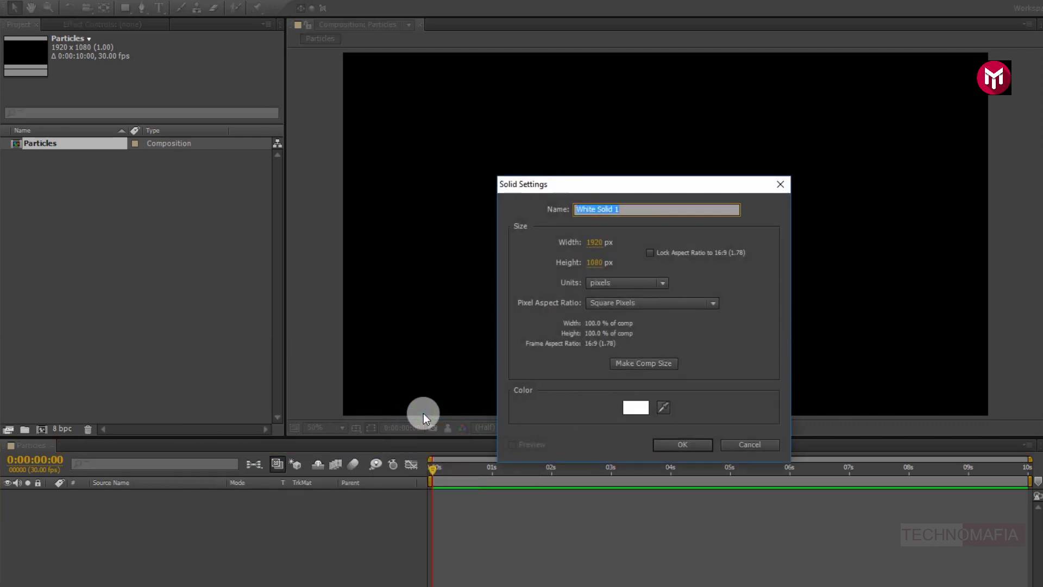
{"action": "type", "text": "Floor"}
{"action": "left_click", "coordinate": [664, 442]}
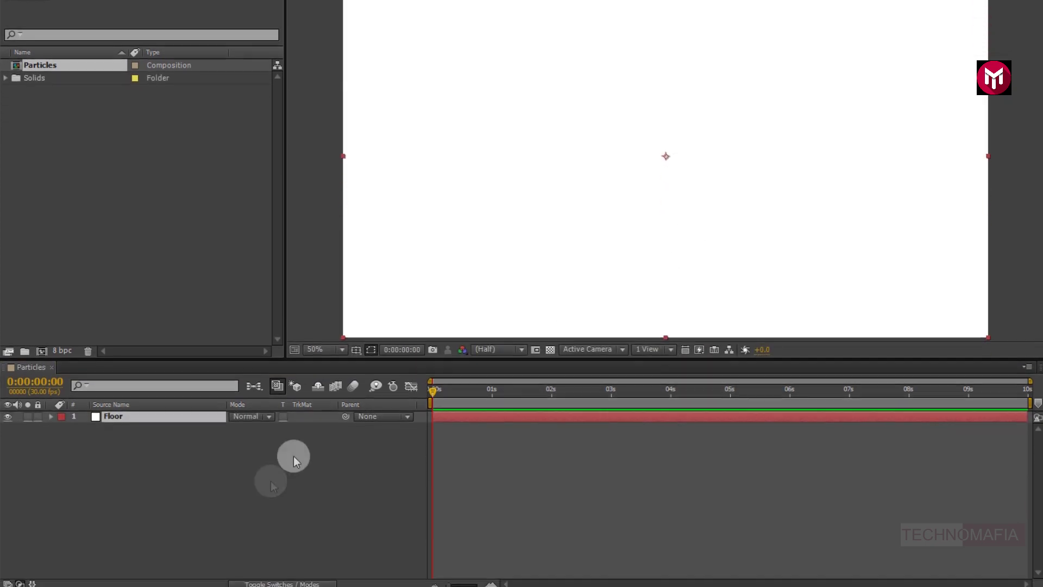
Step: Make Floor a 3D layer and lower it to the bottom of the frame
{"action": "left_click", "coordinate": [248, 580]}
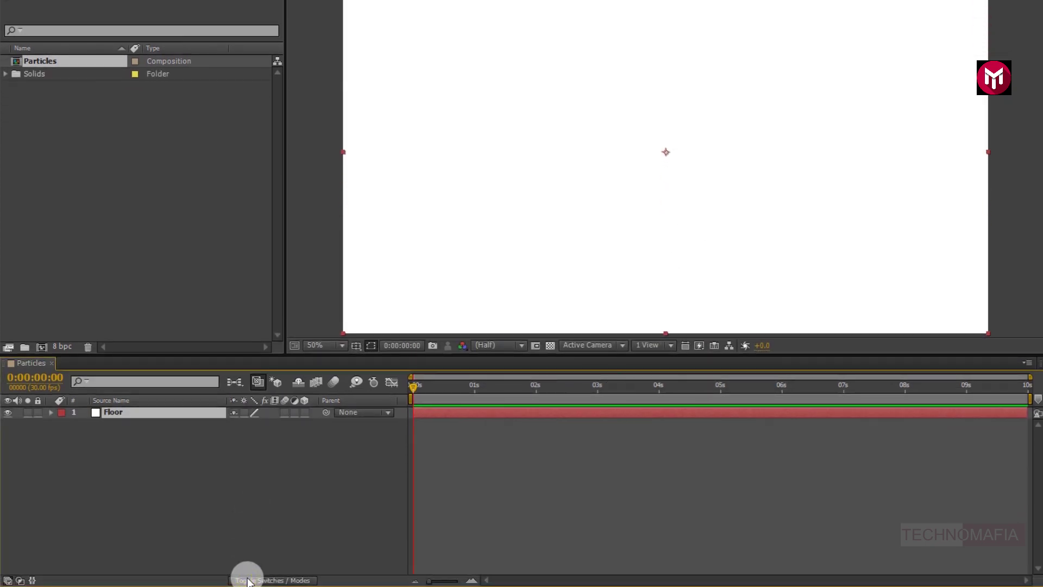
{"action": "left_click", "coordinate": [303, 413]}
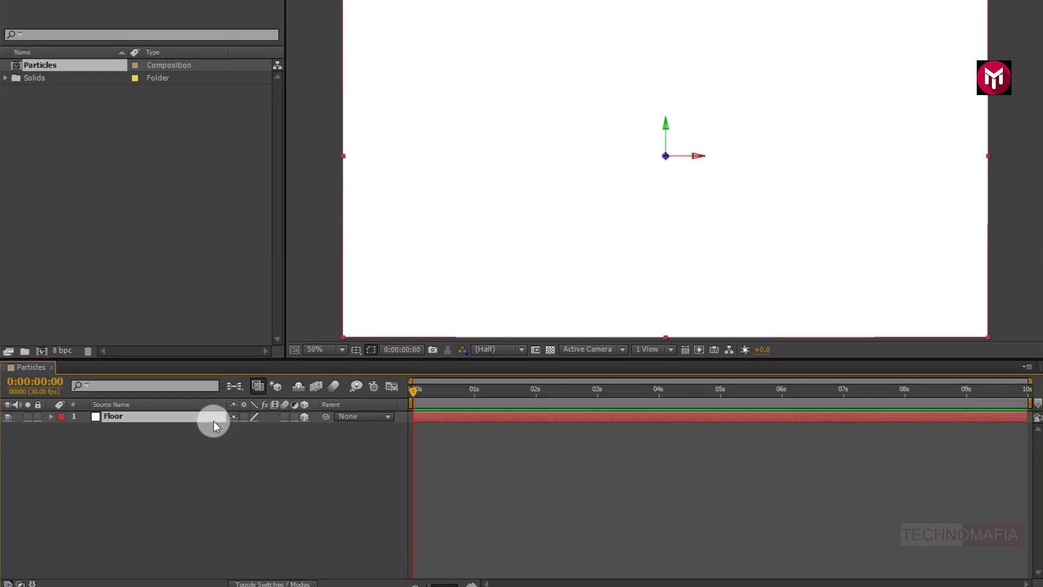
{"action": "key", "text": "p"}
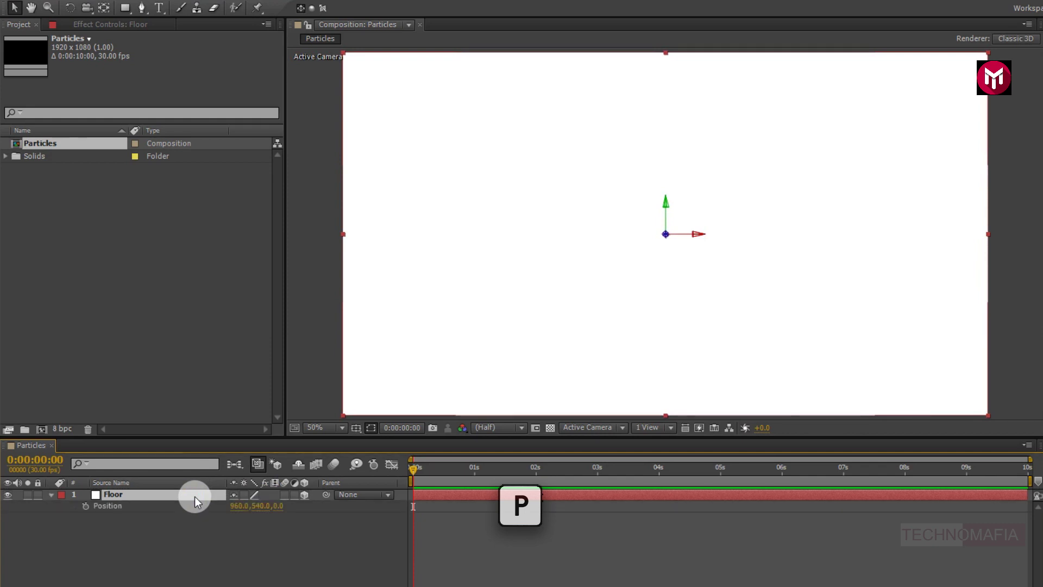
{"action": "left_click_drag", "start_coordinate": [265, 505], "coordinate": [600, 523]}
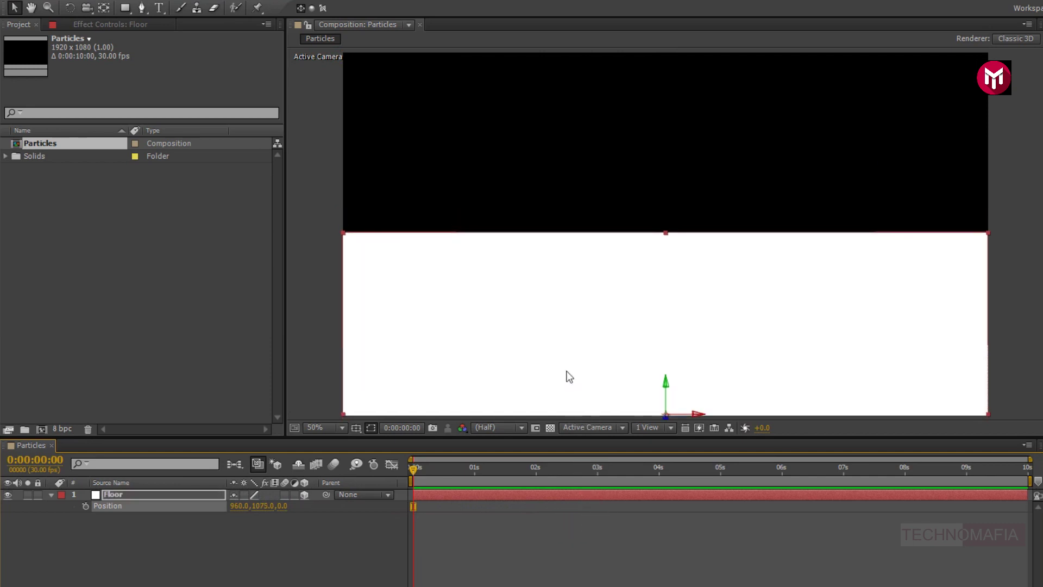
{"action": "scroll", "coordinate": [566, 371], "scroll_direction": "down", "scroll_amount": 2}
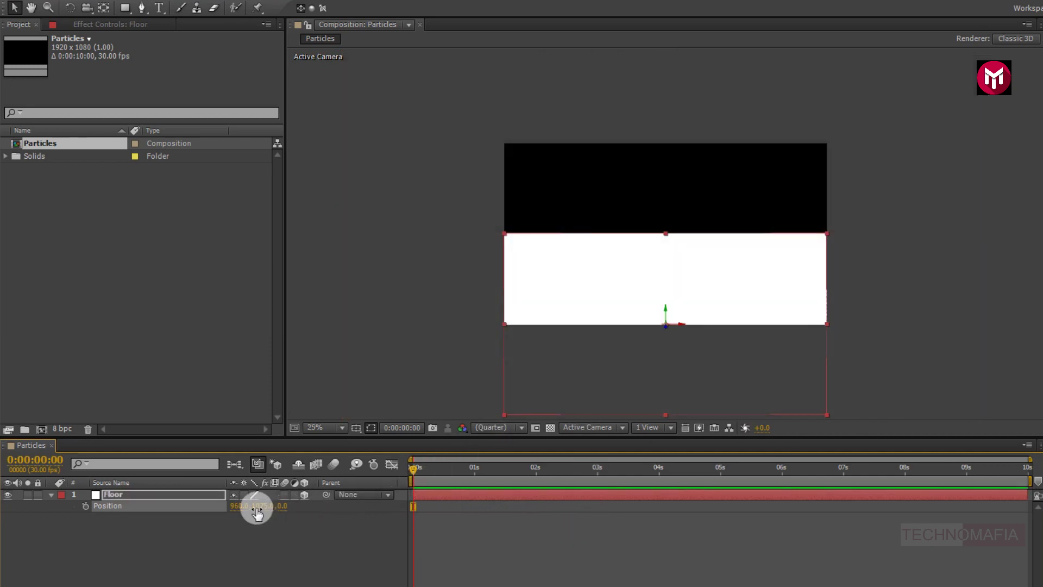
{"action": "left_click_drag", "start_coordinate": [259, 504], "coordinate": [258, 511]}
Step: Tilt the Floor layer back to 78° X Rotation
{"action": "left_click", "coordinate": [190, 494]}
{"action": "key", "text": "r"}
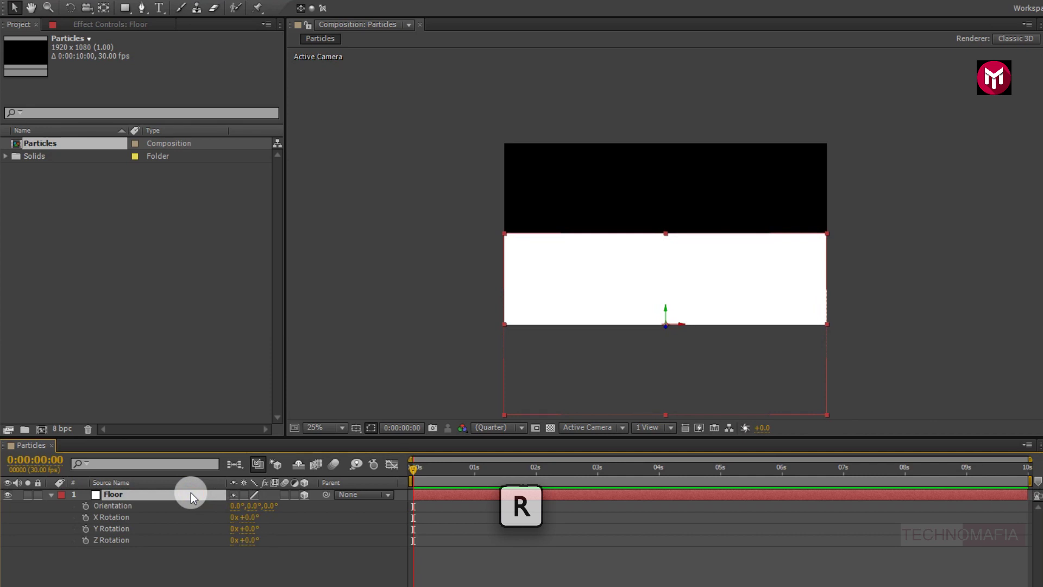
{"action": "left_click", "coordinate": [247, 525]}
{"action": "left_click_drag", "start_coordinate": [243, 517], "coordinate": [290, 511]}
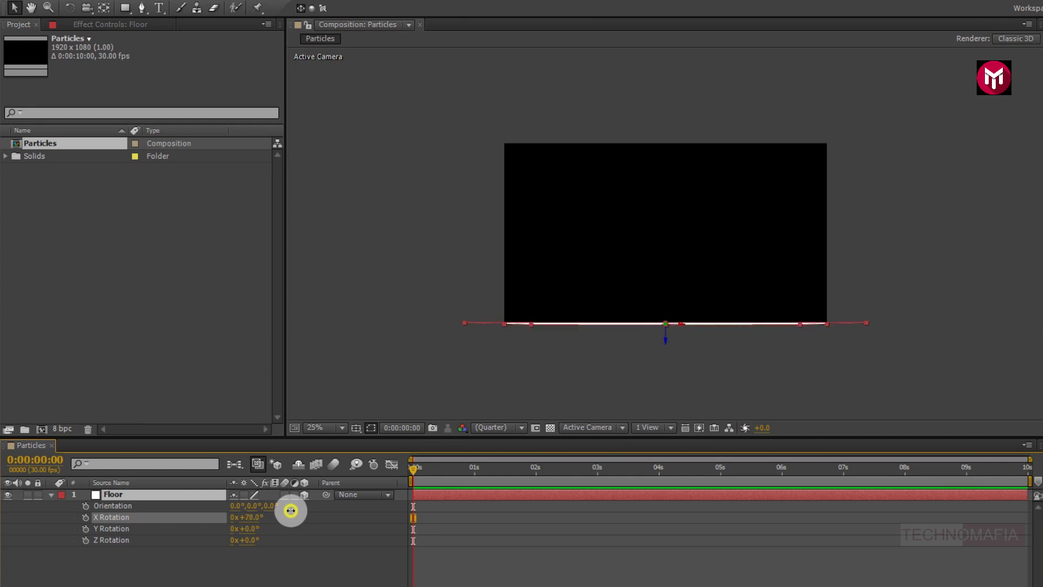
{"action": "key", "text": "Return"}
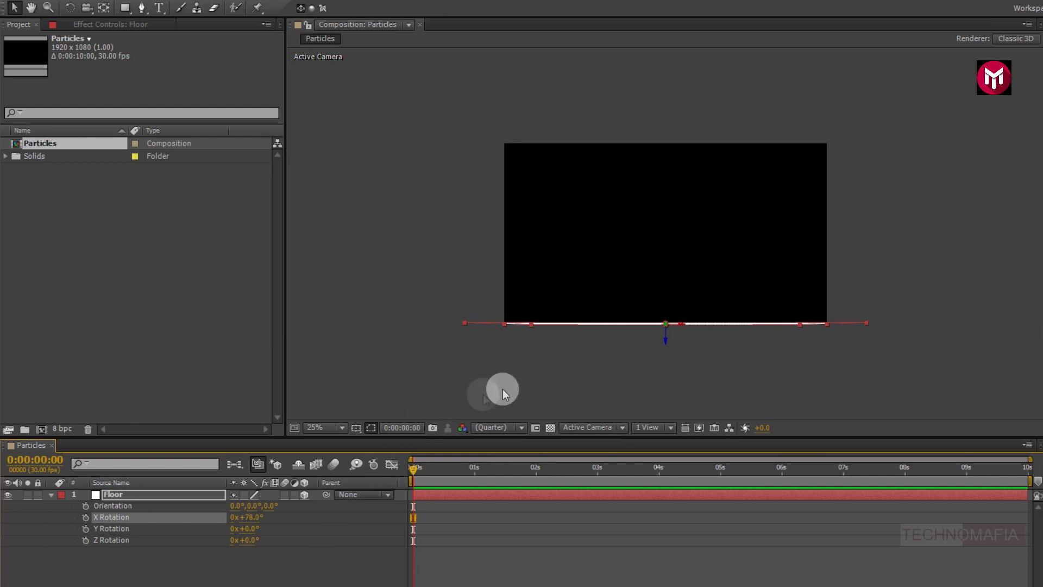
{"action": "key", "text": "period"}
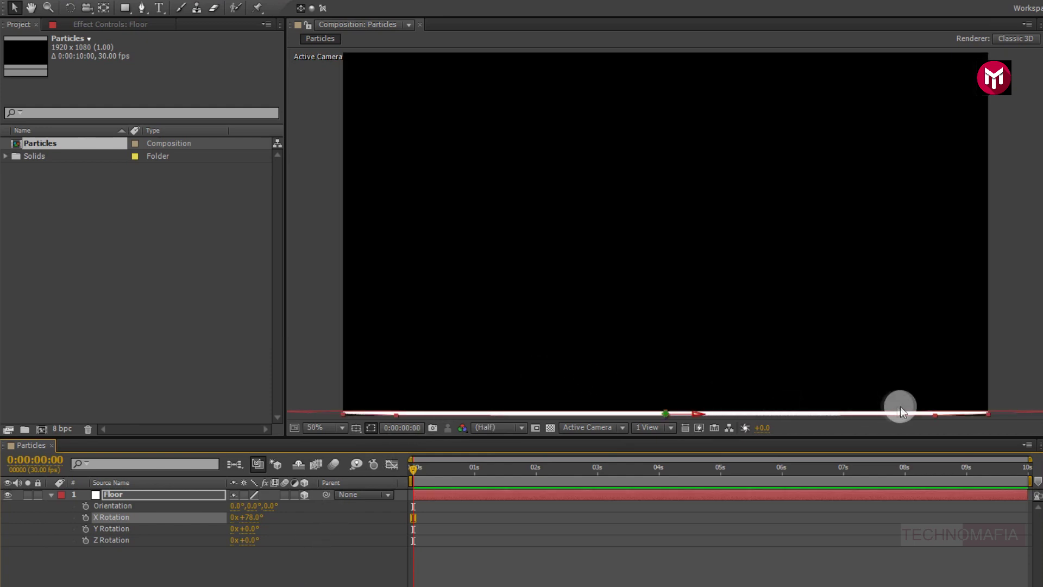
{"action": "left_click", "coordinate": [51, 494]}
{"action": "left_click", "coordinate": [78, 512]}
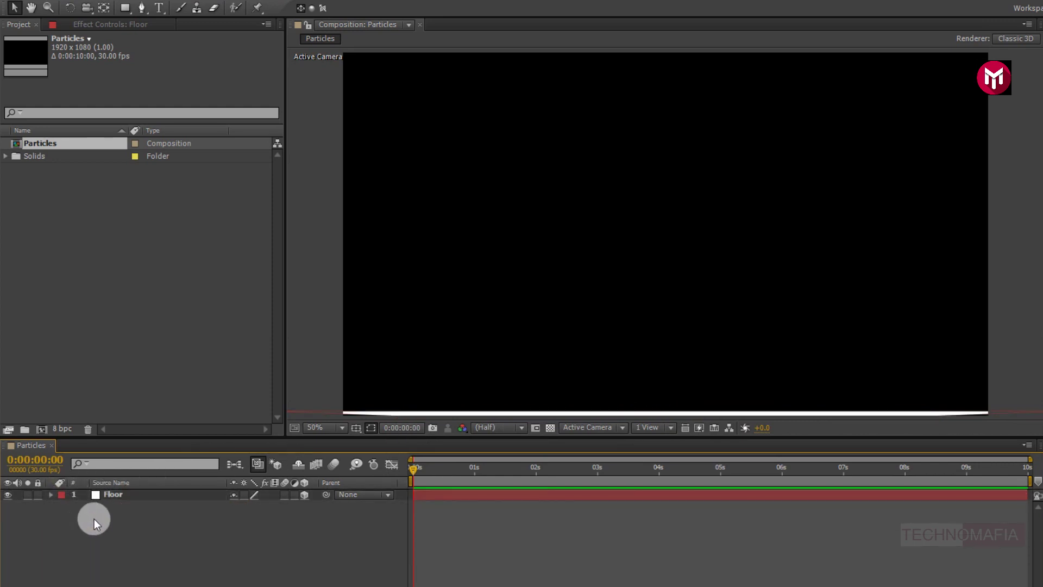
Step: Add another white solid layer named Top
{"action": "right_click", "coordinate": [93, 518]}
{"action": "mouse_move", "coordinate": [187, 528]}
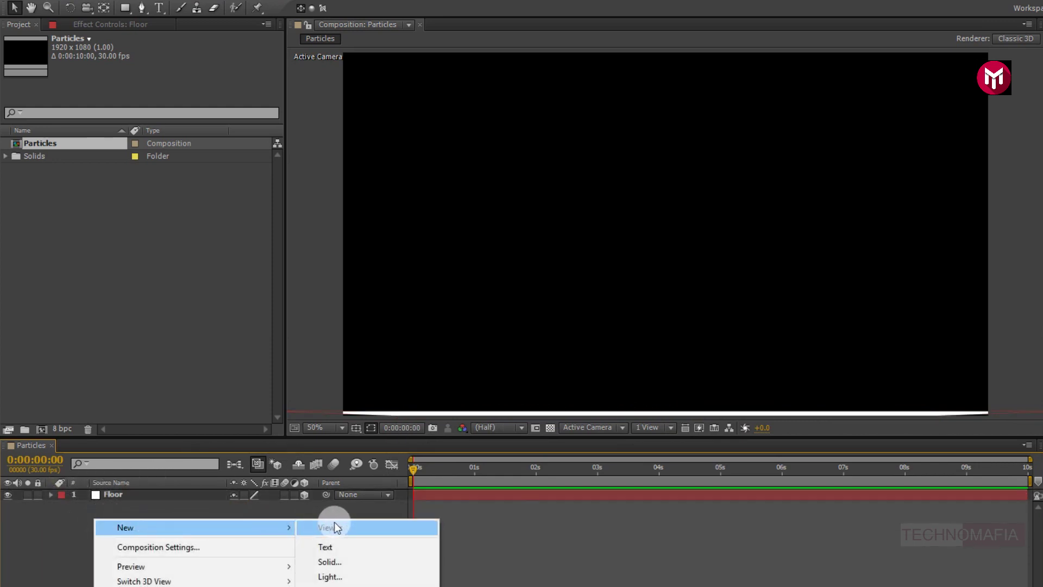
{"action": "left_click", "coordinate": [334, 560]}
{"action": "type", "text": "Top"}
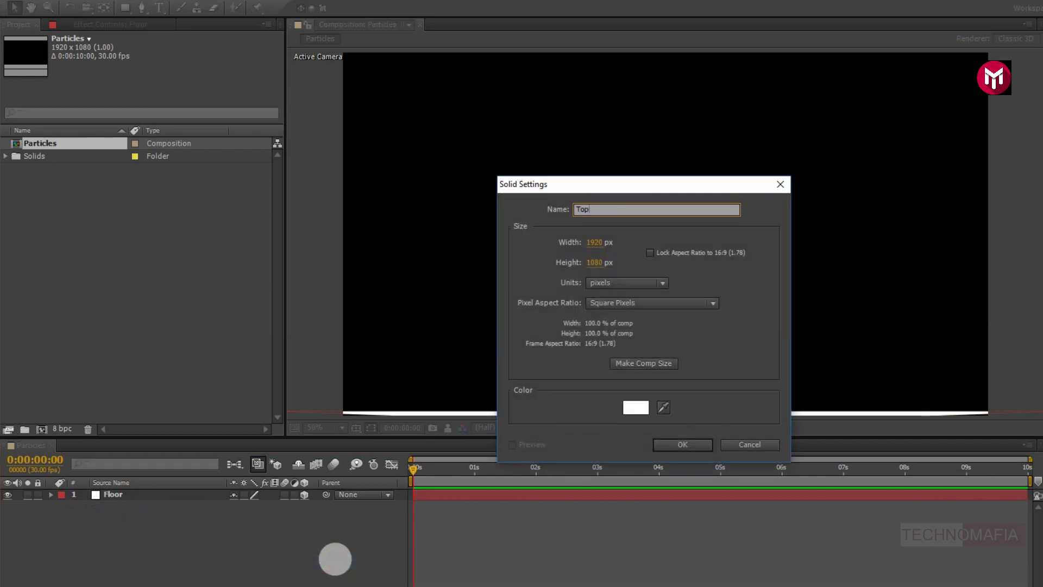
{"action": "left_click", "coordinate": [674, 448]}
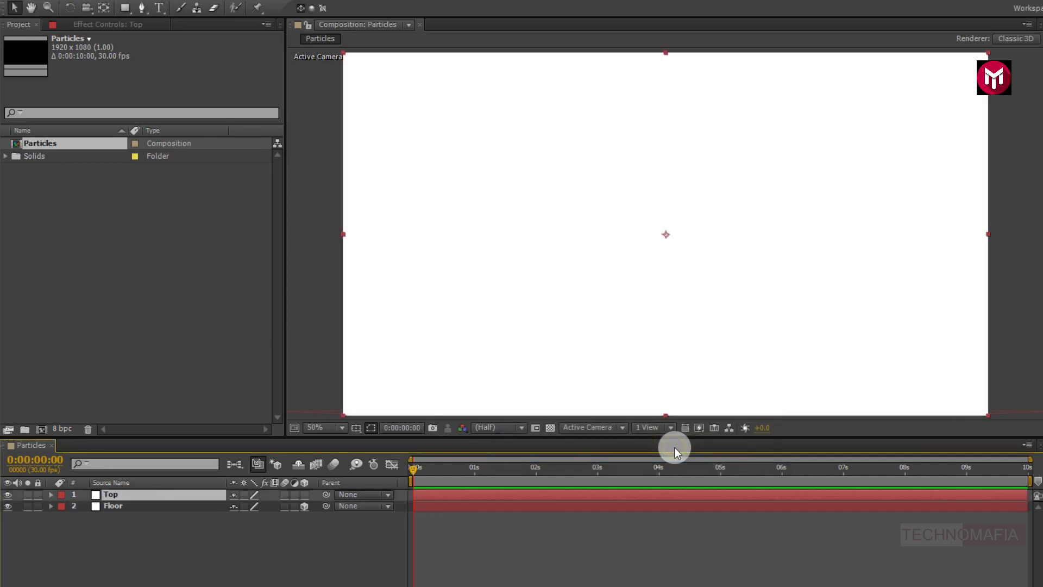
Step: Make Top a 3D layer and raise it toward the top of the frame
{"action": "key", "text": "comma"}
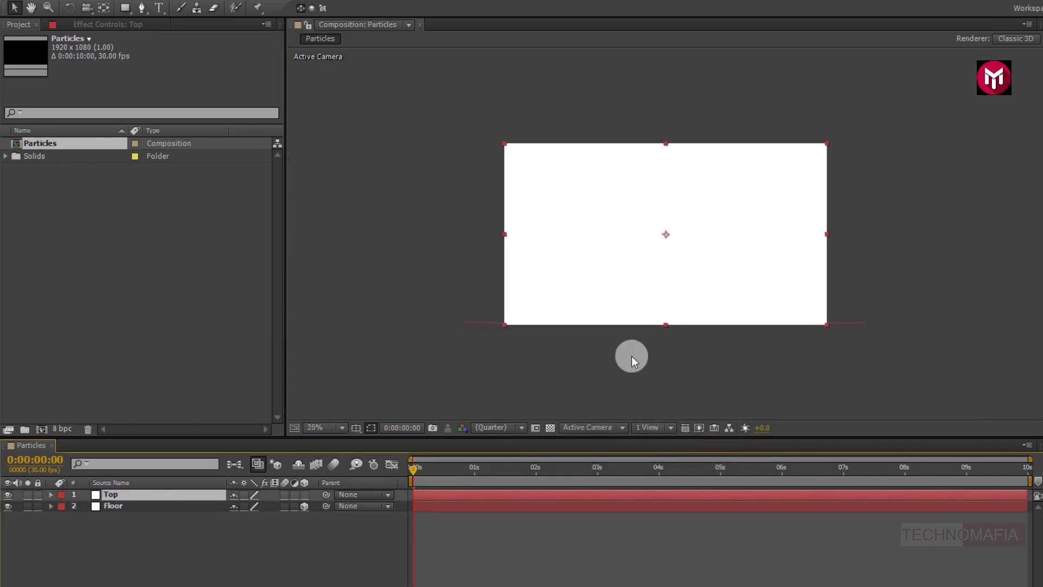
{"action": "left_click", "coordinate": [305, 494]}
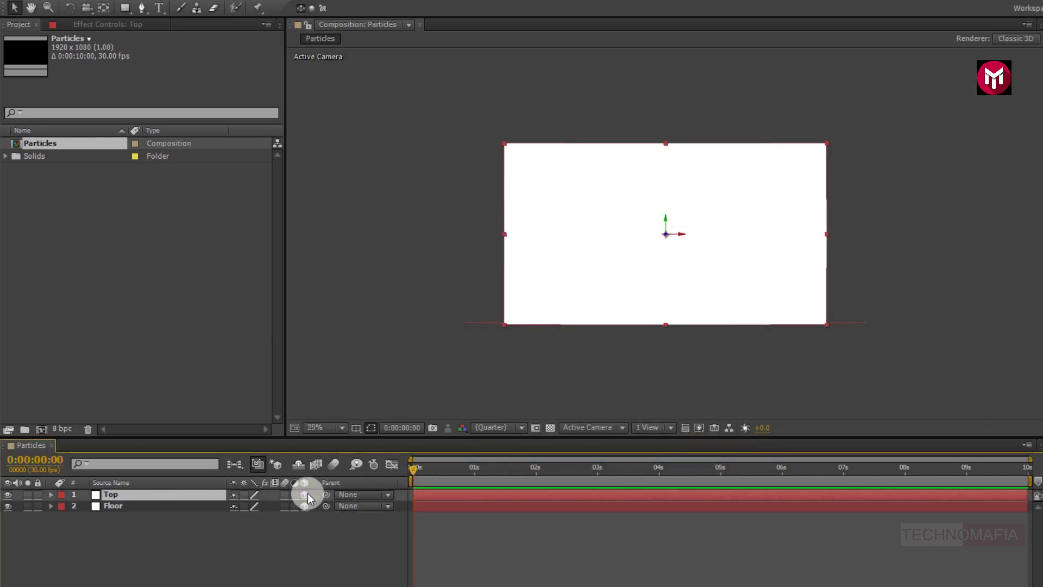
{"action": "key", "text": "p"}
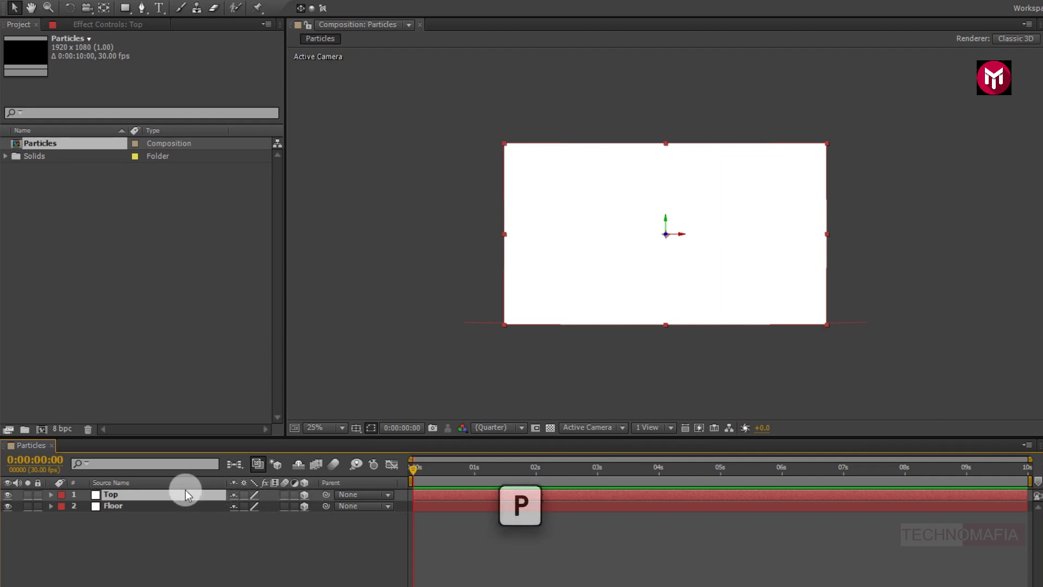
{"action": "key", "text": "p"}
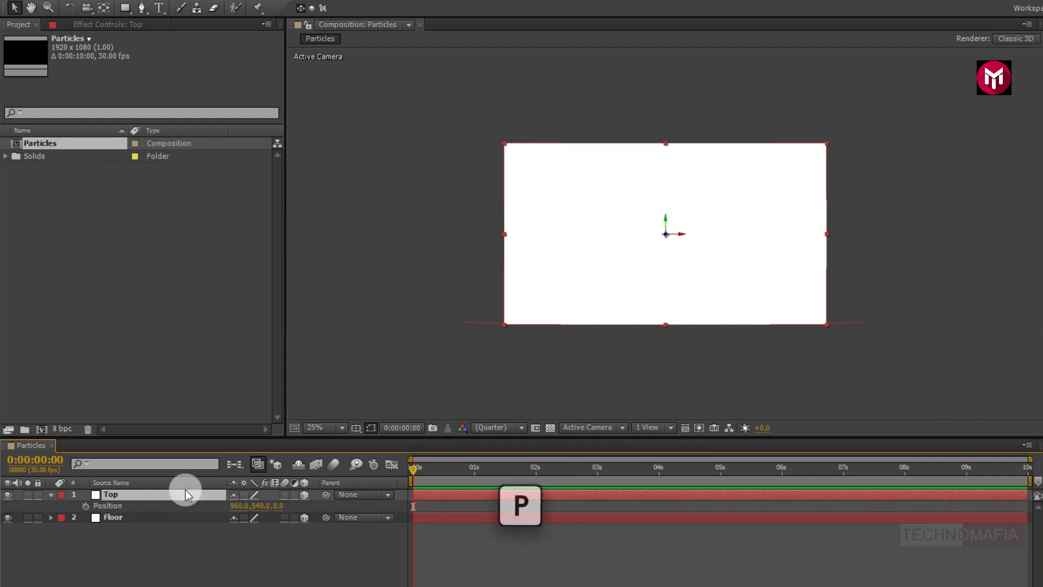
{"action": "left_click_drag", "start_coordinate": [252, 505], "coordinate": [8, 517]}
{"action": "left_click_drag", "start_coordinate": [260, 505], "coordinate": [92, 517]}
Step: Tilt Top about 104° on X, then hide both Top and Floor
{"action": "left_click", "coordinate": [117, 494]}
{"action": "key", "text": "r"}
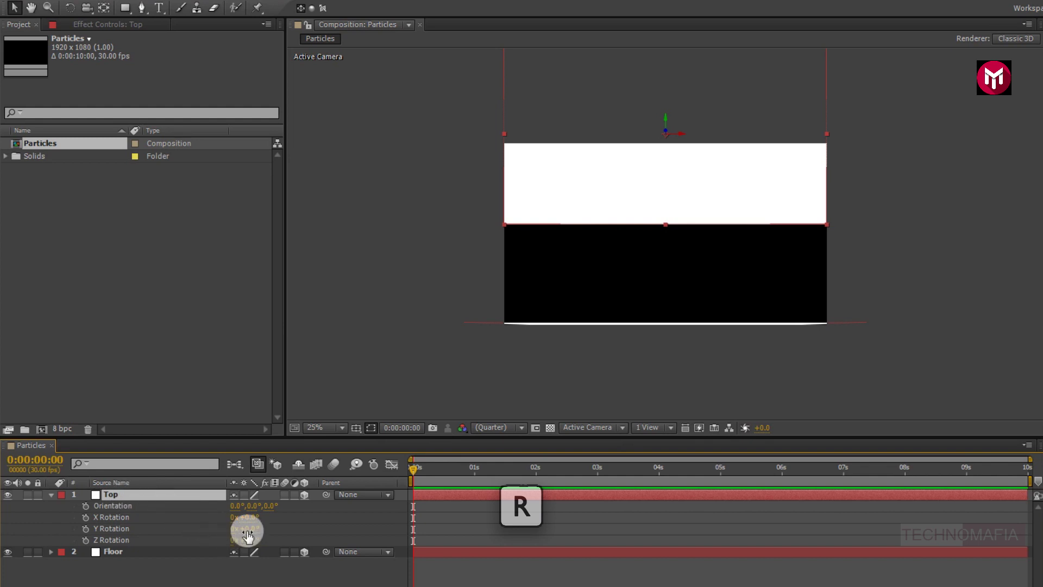
{"action": "left_click_drag", "start_coordinate": [250, 523], "coordinate": [312, 511]}
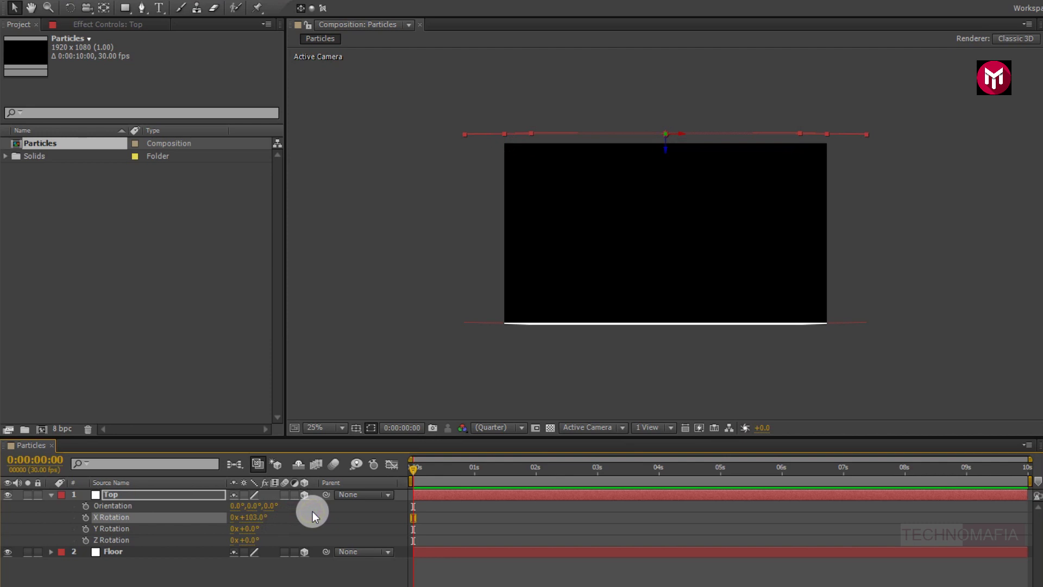
{"action": "left_click", "coordinate": [51, 495]}
{"action": "left_click_drag", "start_coordinate": [7, 495], "coordinate": [9, 509]}
{"action": "left_click", "coordinate": [70, 520]}
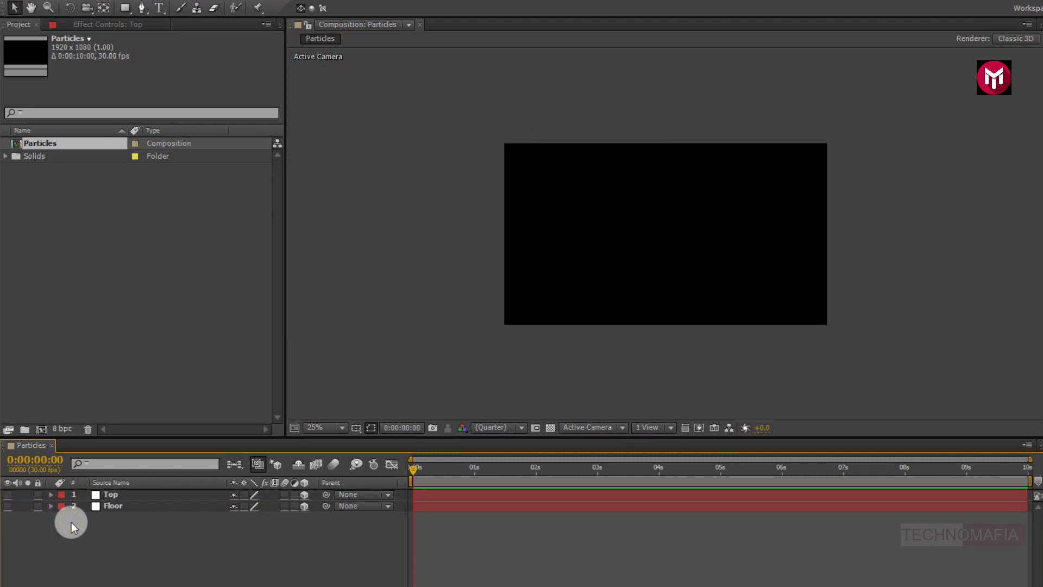
Step: Add a new solid layer named Particles
{"action": "right_click", "coordinate": [95, 525]}
{"action": "mouse_move", "coordinate": [157, 387]}
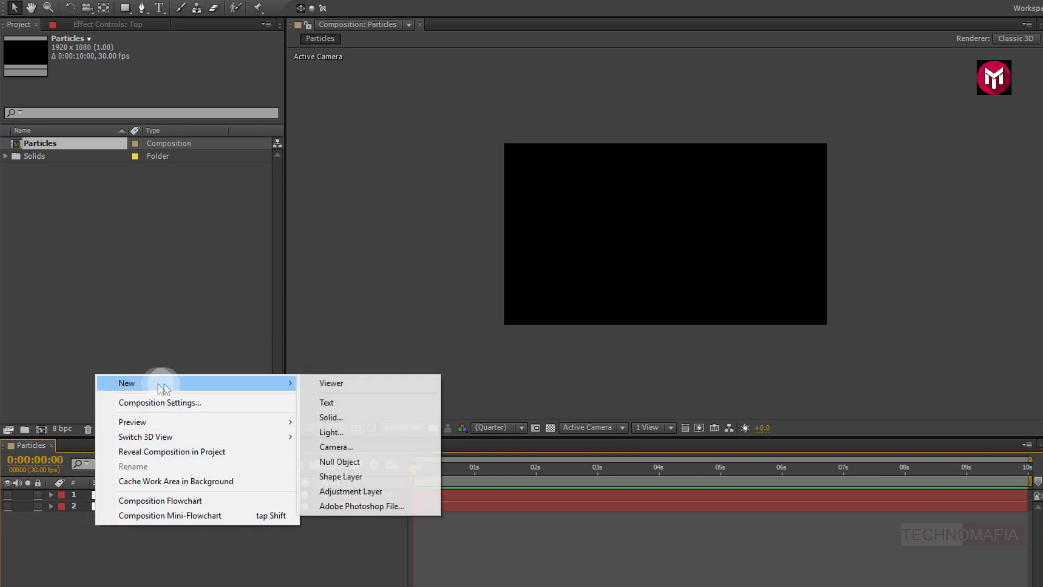
{"action": "left_click", "coordinate": [338, 418]}
{"action": "type", "text": "Particles"}
{"action": "left_click", "coordinate": [662, 444]}
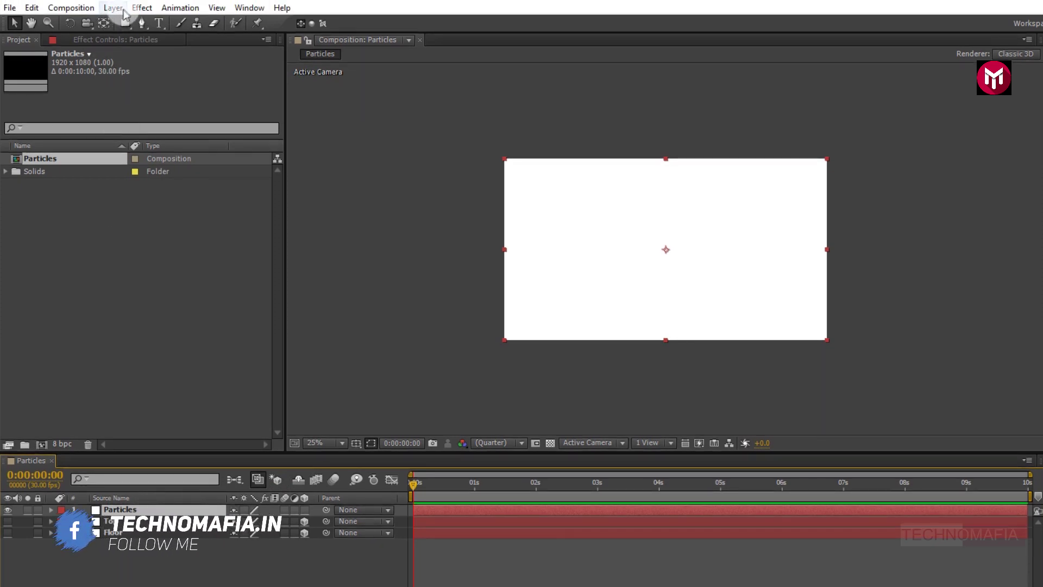
Step: Apply Trapcode Particular to the Particles solid
{"action": "left_click", "coordinate": [142, 8]}
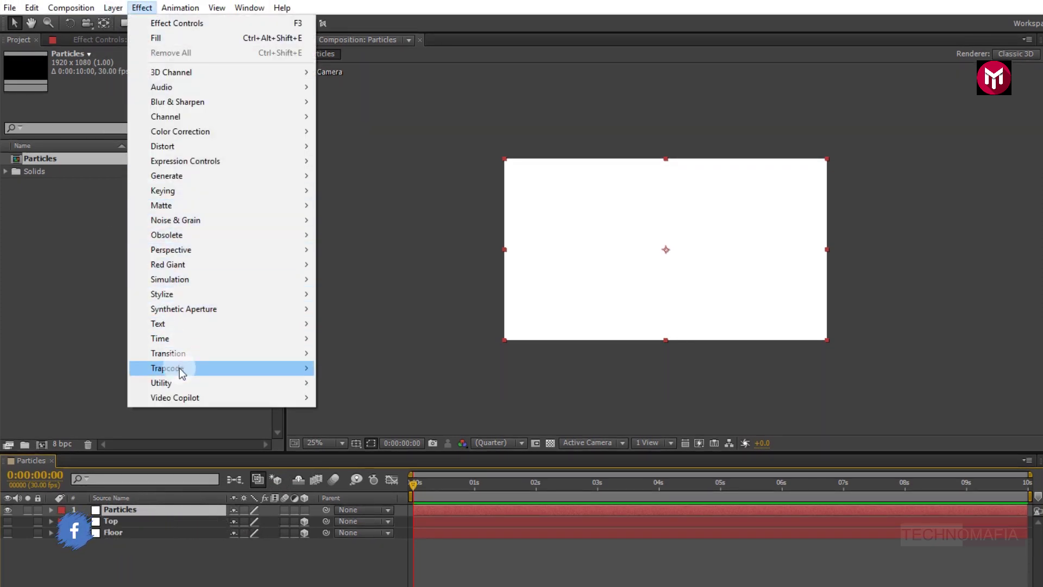
{"action": "mouse_move", "coordinate": [174, 367]}
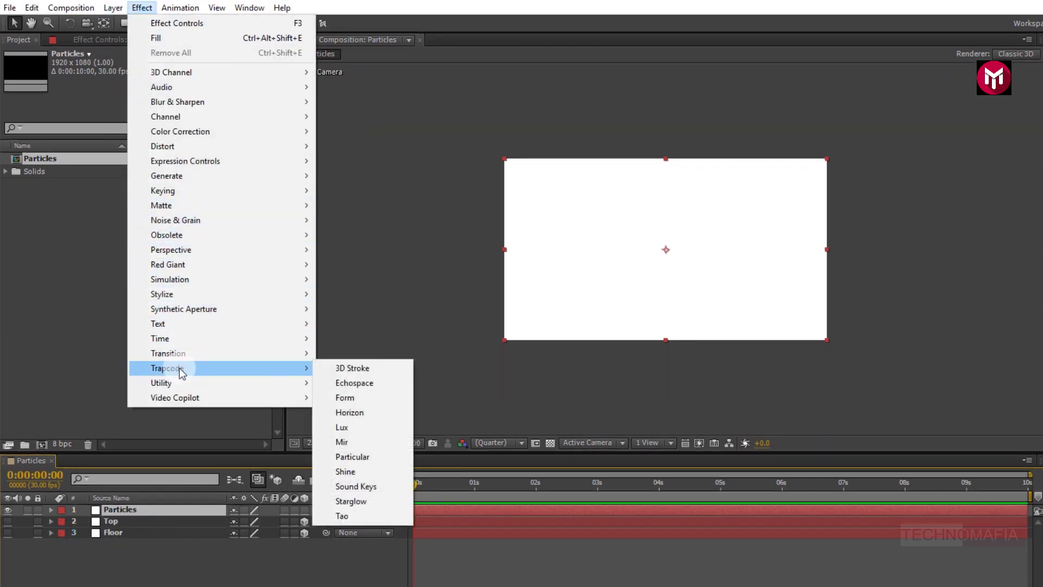
{"action": "left_click", "coordinate": [364, 455]}
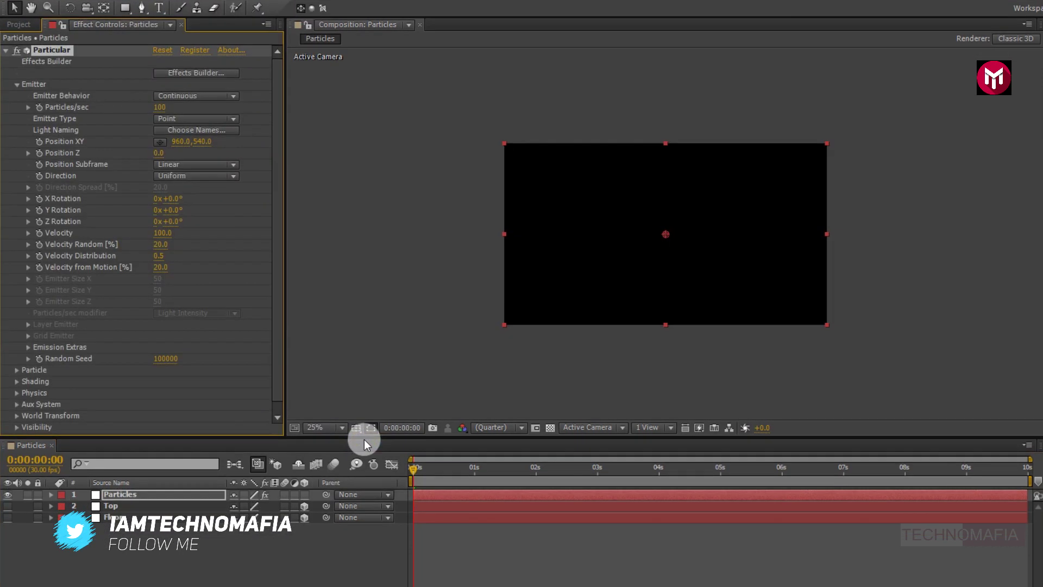
Step: Set Particular's emission rate to 10 particles per second
{"action": "left_click_drag", "start_coordinate": [481, 475], "coordinate": [690, 474]}
{"action": "key", "text": "period"}
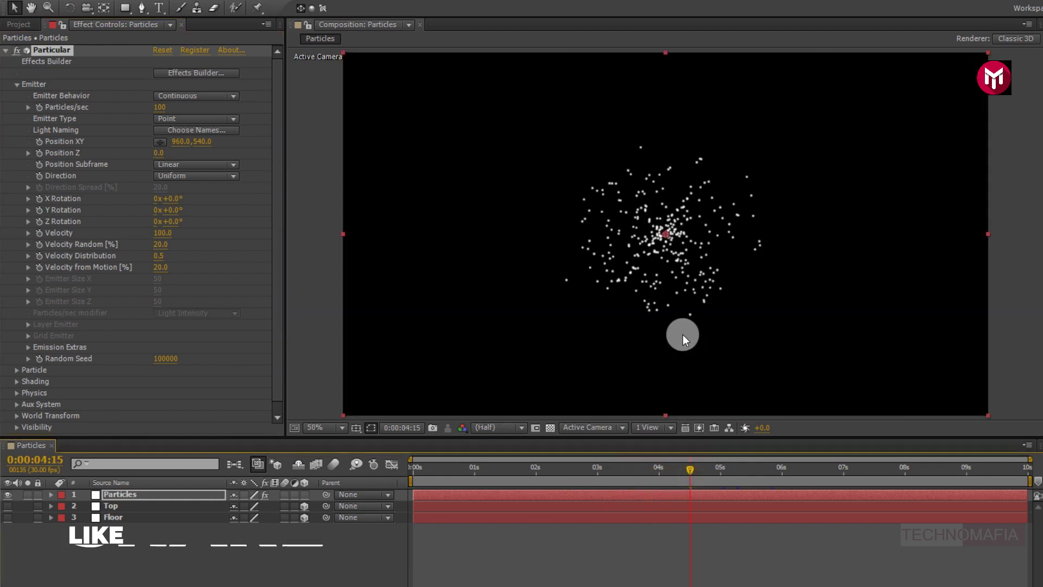
{"action": "left_click", "coordinate": [157, 104]}
{"action": "type", "text": "10"}
{"action": "key", "text": "Return"}
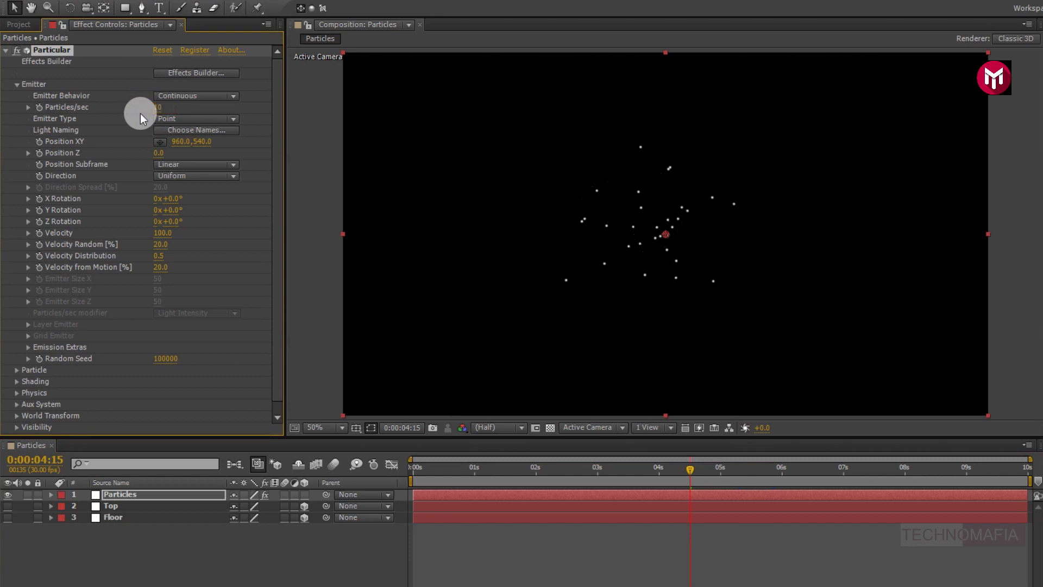
Step: Set the Emitter Type to Layer, using Top as the emitter layer
{"action": "left_click", "coordinate": [157, 119]}
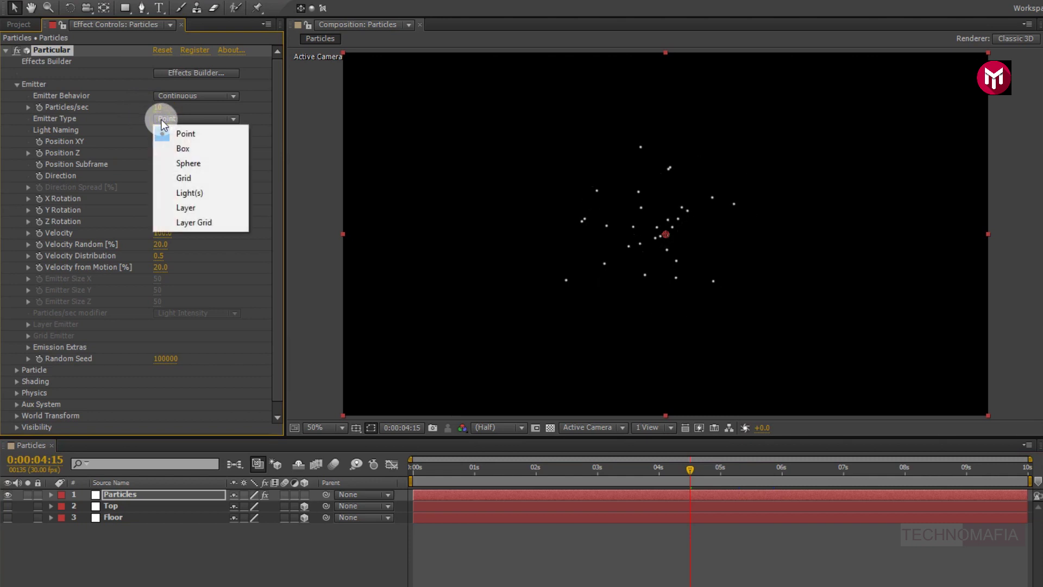
{"action": "left_click", "coordinate": [179, 209]}
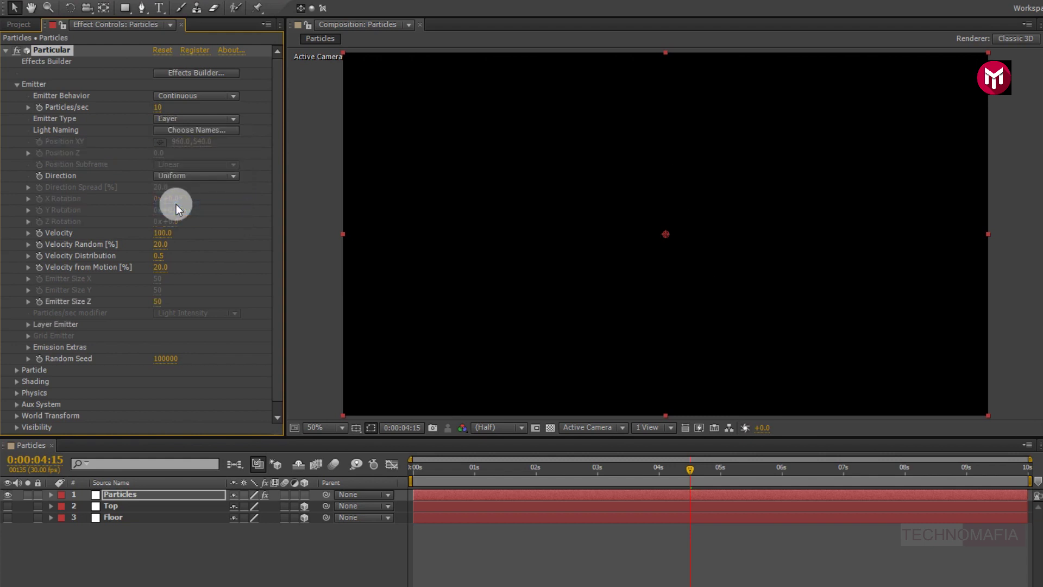
{"action": "left_click", "coordinate": [27, 325]}
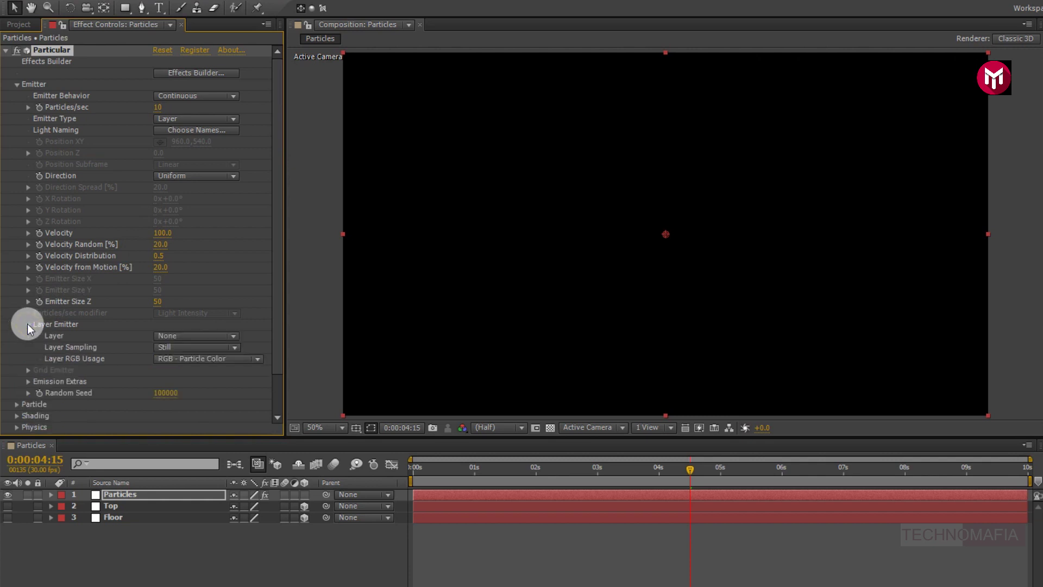
{"action": "left_click", "coordinate": [171, 338]}
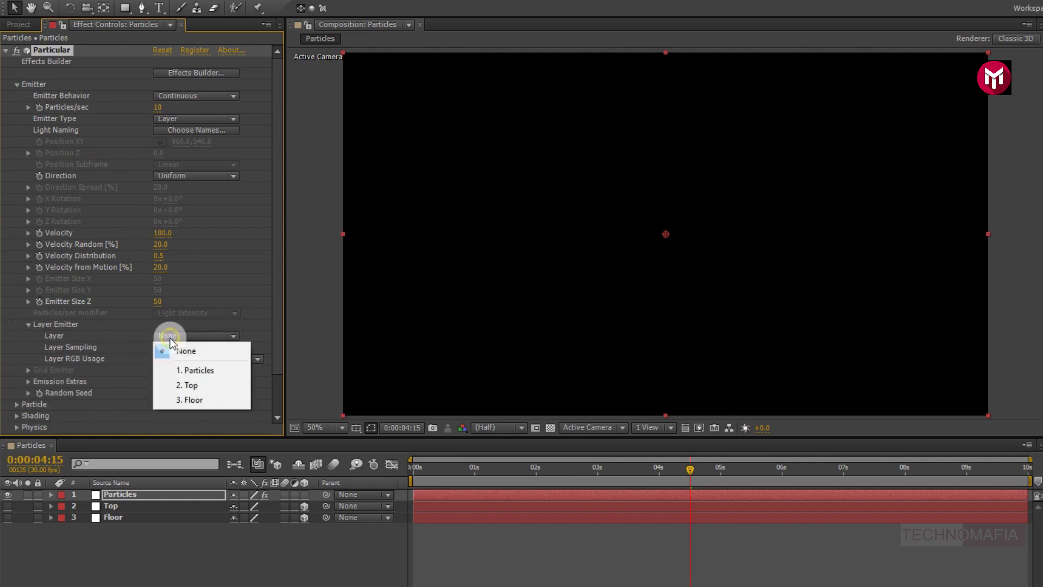
{"action": "left_click", "coordinate": [185, 385]}
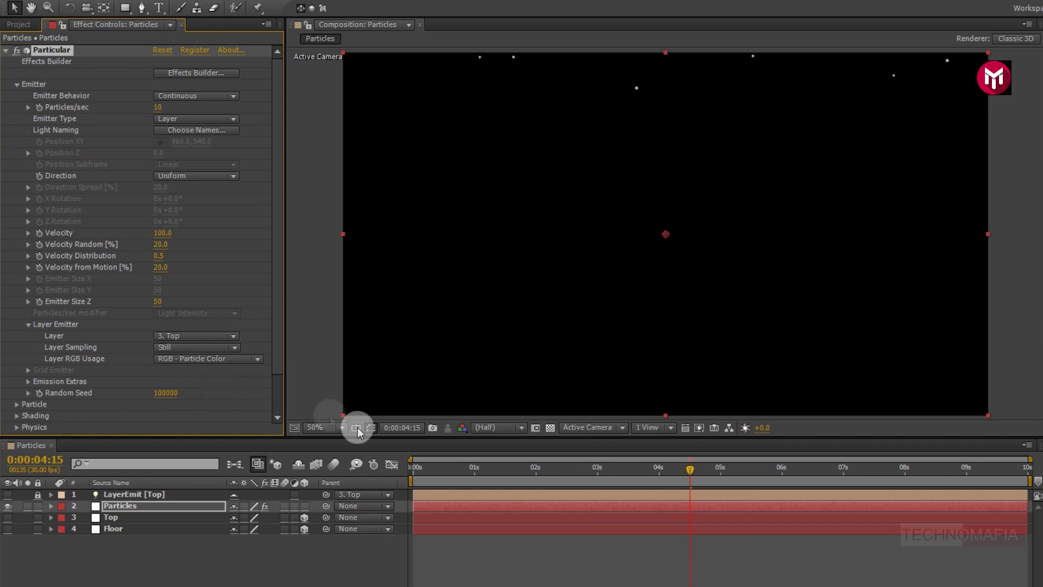
{"action": "left_click_drag", "start_coordinate": [412, 468], "coordinate": [666, 487]}
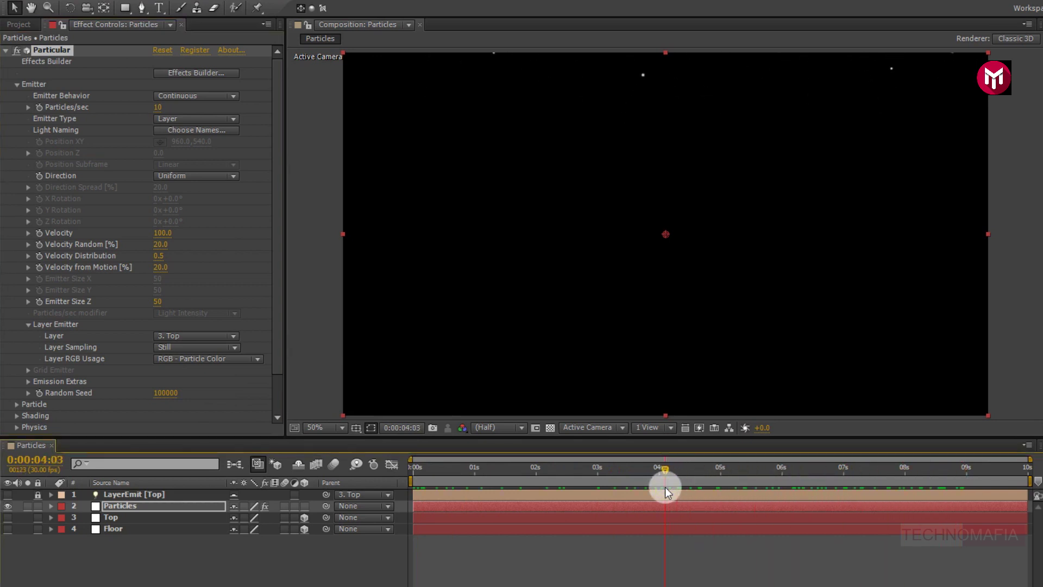
Step: Set Velocity to 150 and Emitter Size Z to 100
{"action": "left_click", "coordinate": [167, 233]}
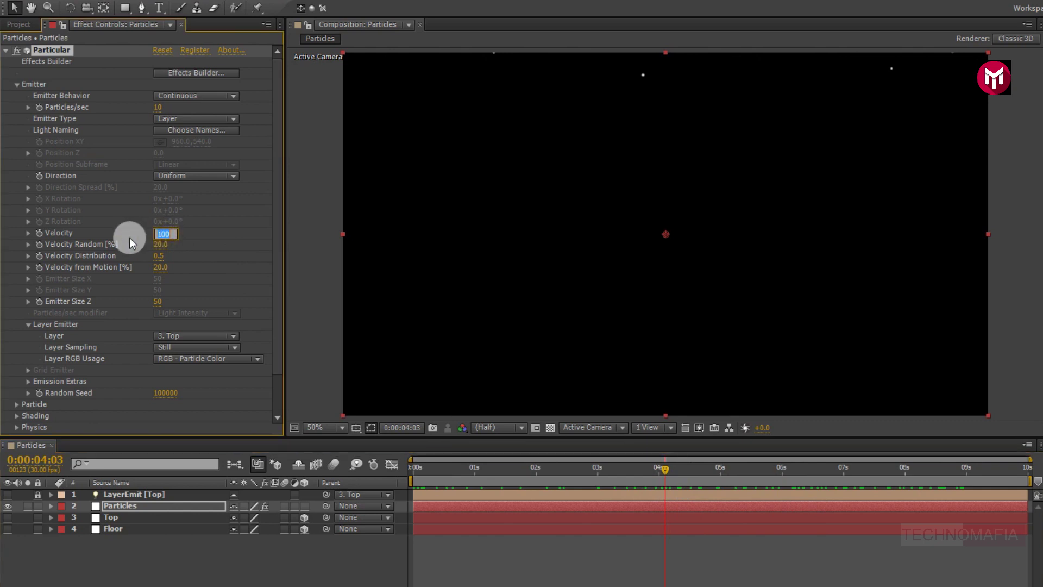
{"action": "type", "text": "150."}
{"action": "left_click", "coordinate": [157, 302]}
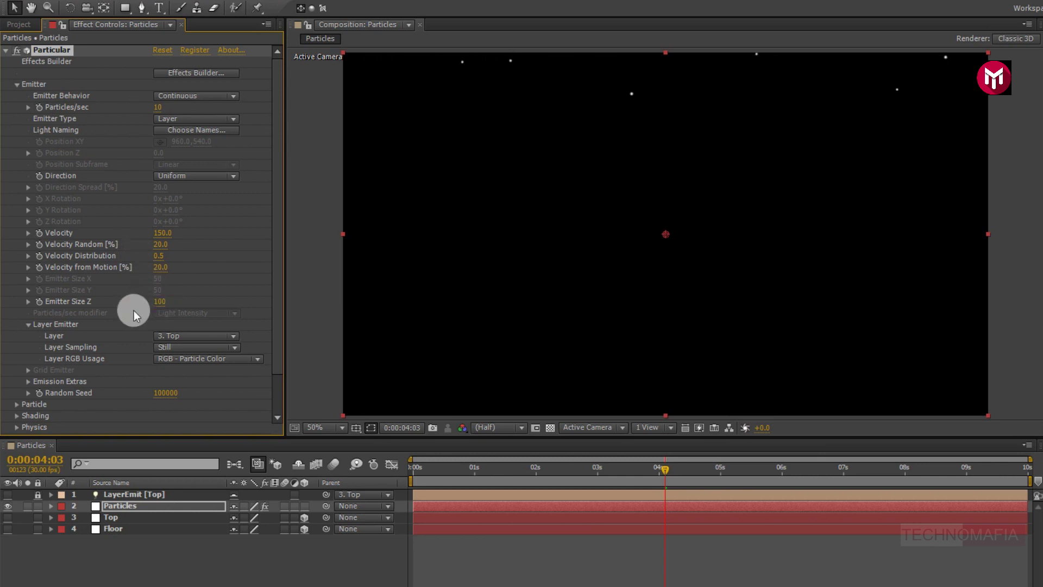
{"action": "scroll", "coordinate": [134, 311], "scroll_direction": "down", "scroll_amount": 2}
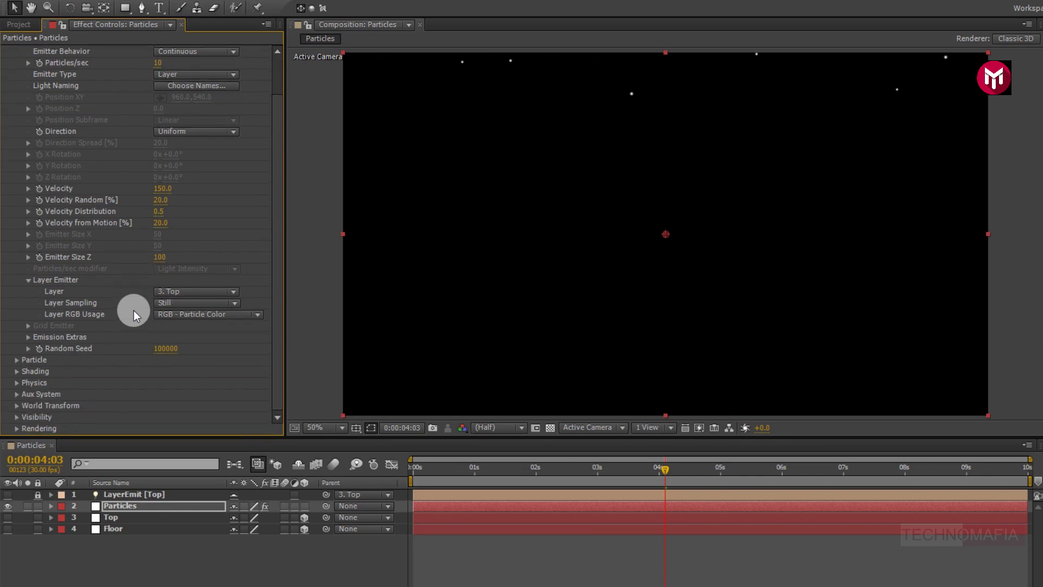
Step: Give the particles a 5-second life and Sphere Feather 100
{"action": "left_click", "coordinate": [18, 361]}
{"action": "scroll", "coordinate": [18, 363], "scroll_direction": "down", "scroll_amount": 8}
{"action": "left_click", "coordinate": [158, 188]}
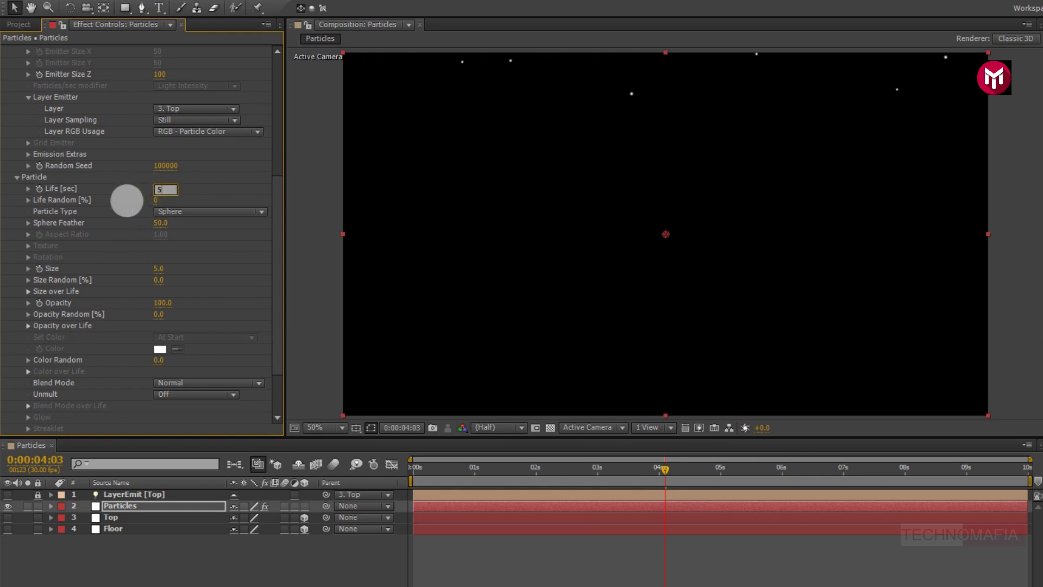
{"action": "type", "text": "5"}
{"action": "key", "text": "Return"}
{"action": "left_click", "coordinate": [160, 223]}
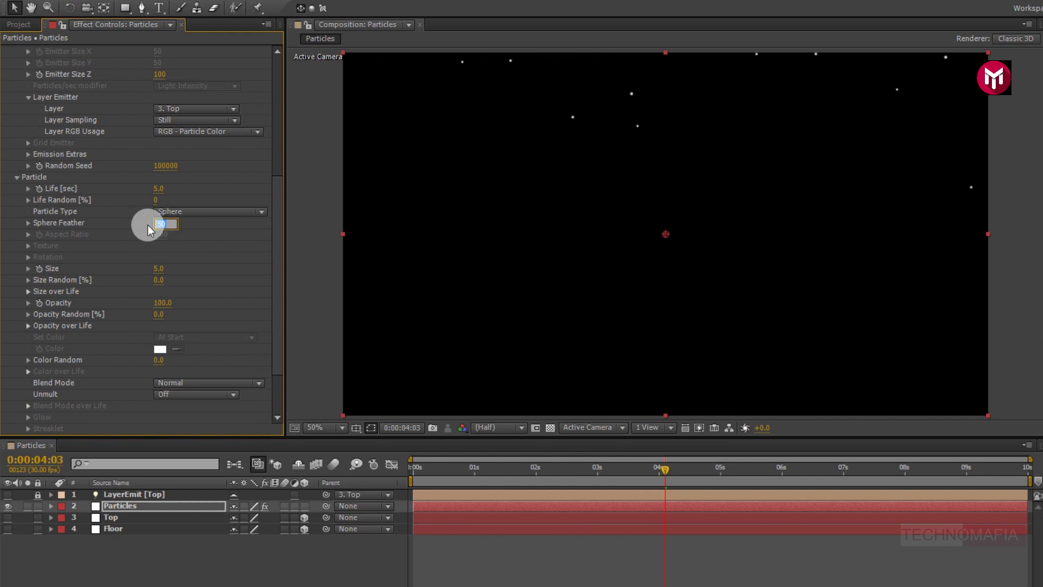
{"action": "type", "text": "100.0"}
Step: Set particle Size 30, Size Random 20% and Opacity Random 20%
{"action": "left_click", "coordinate": [157, 268]}
{"action": "type", "text": "30"}
{"action": "left_click", "coordinate": [122, 272]}
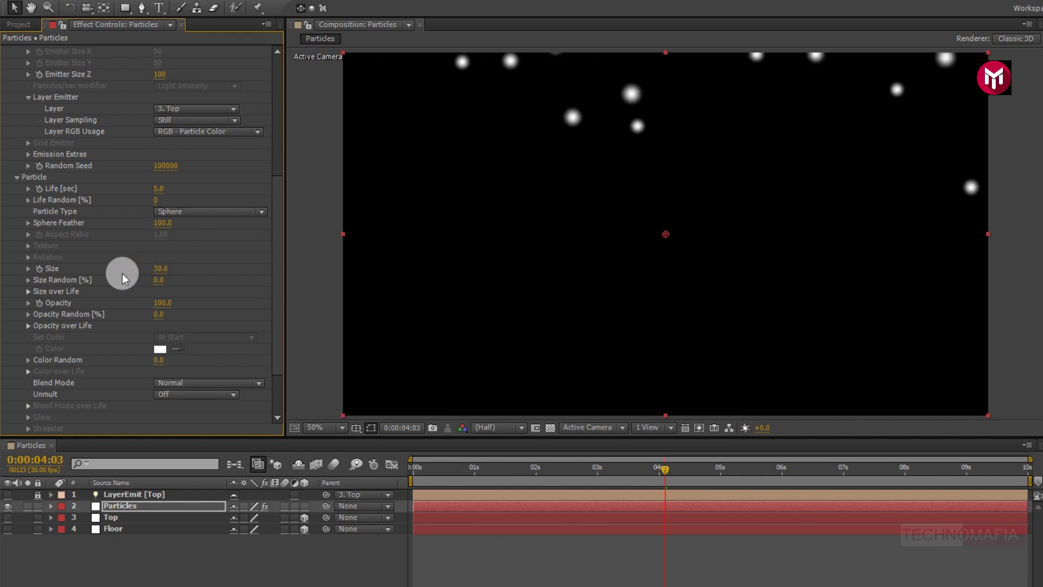
{"action": "left_click", "coordinate": [157, 280]}
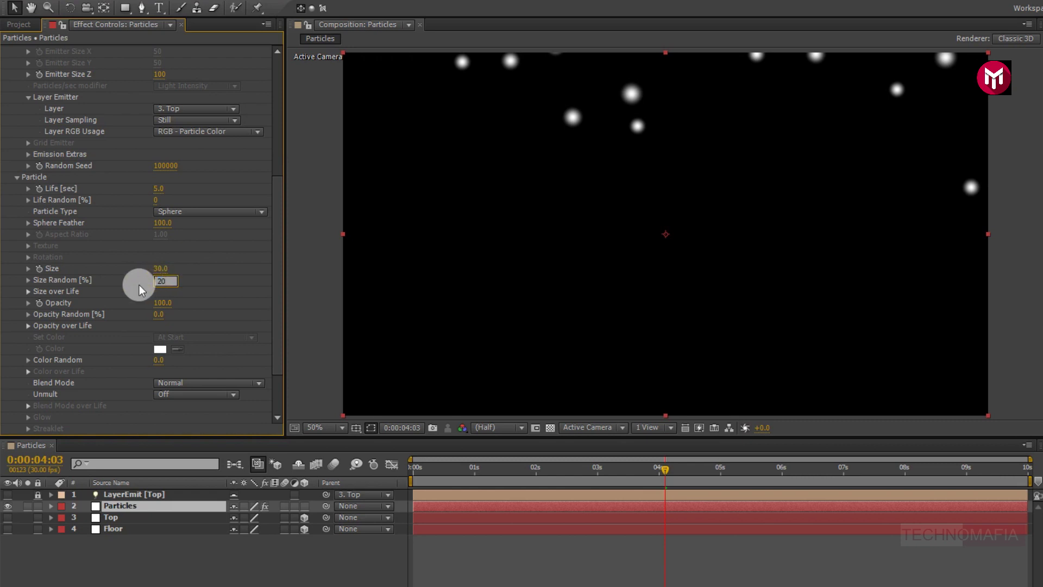
{"action": "type", "text": "20"}
{"action": "left_click", "coordinate": [139, 289]}
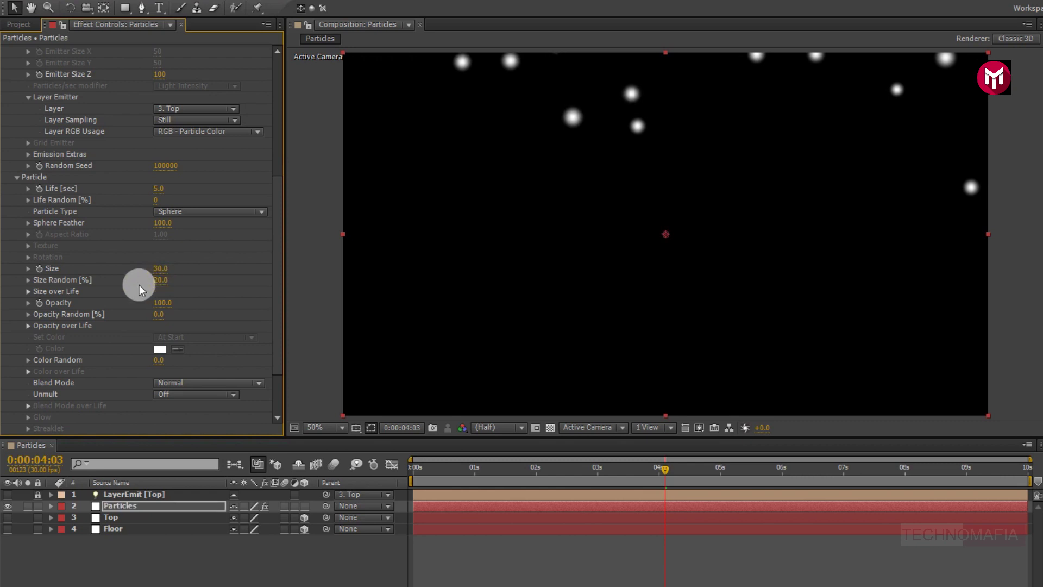
{"action": "left_click", "coordinate": [160, 314]}
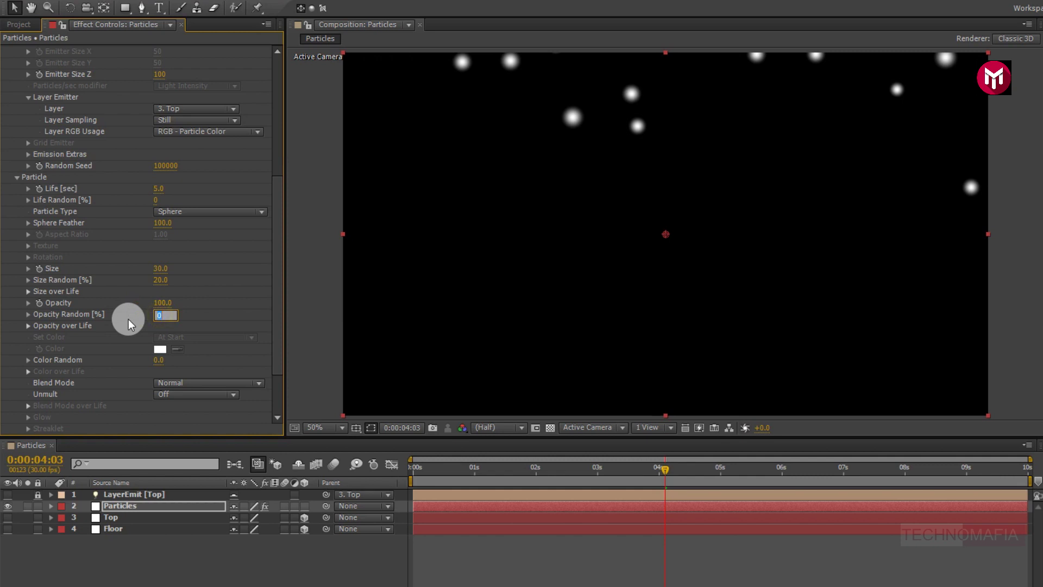
{"action": "left_click", "coordinate": [128, 318]}
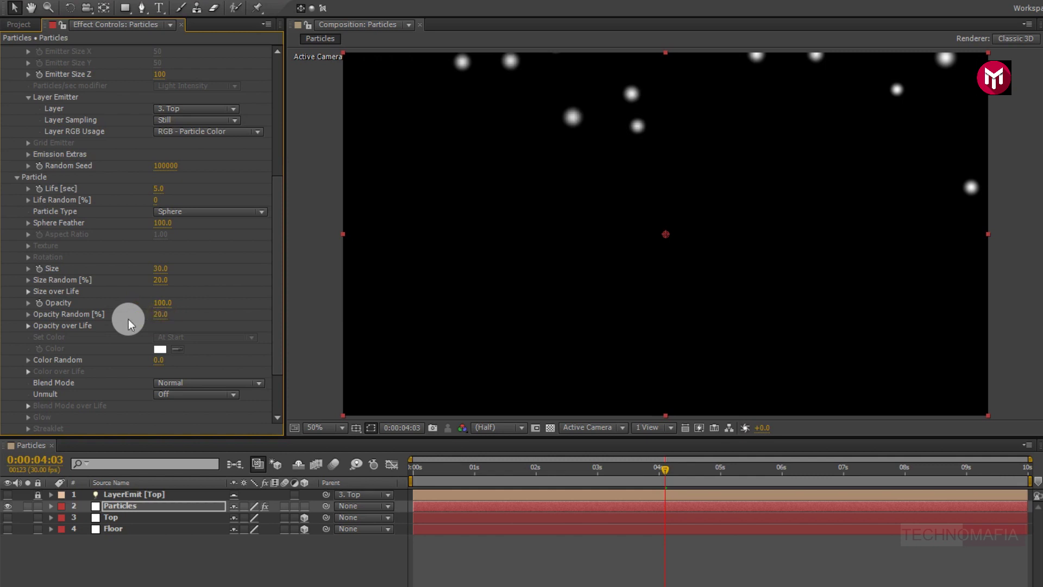
{"action": "scroll", "coordinate": [128, 324], "scroll_direction": "down", "scroll_amount": 3}
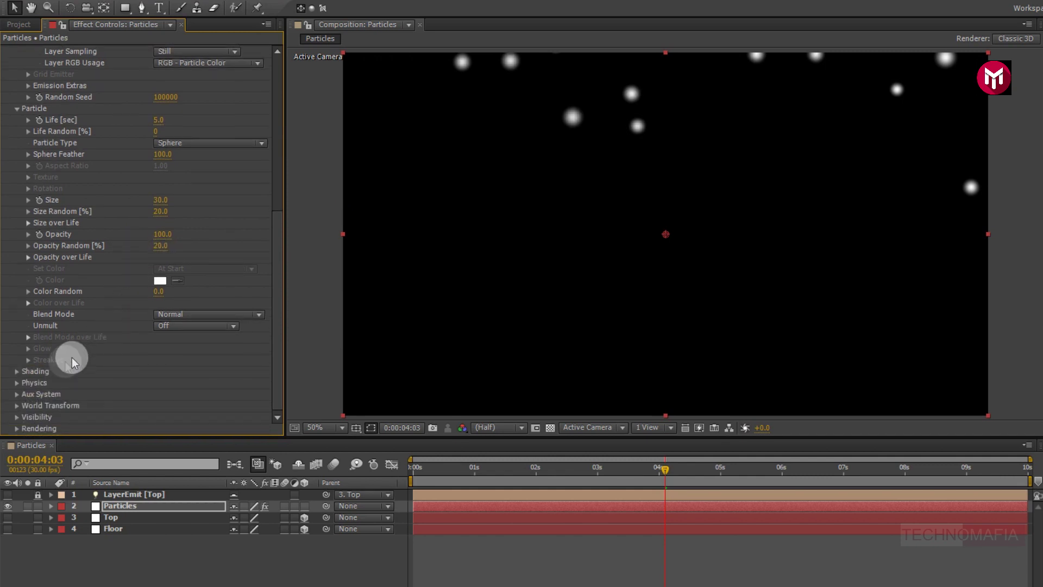
Step: Switch Physics to Bounce with Gravity 250 and Physics Time Factor 0.7
{"action": "left_click", "coordinate": [19, 382]}
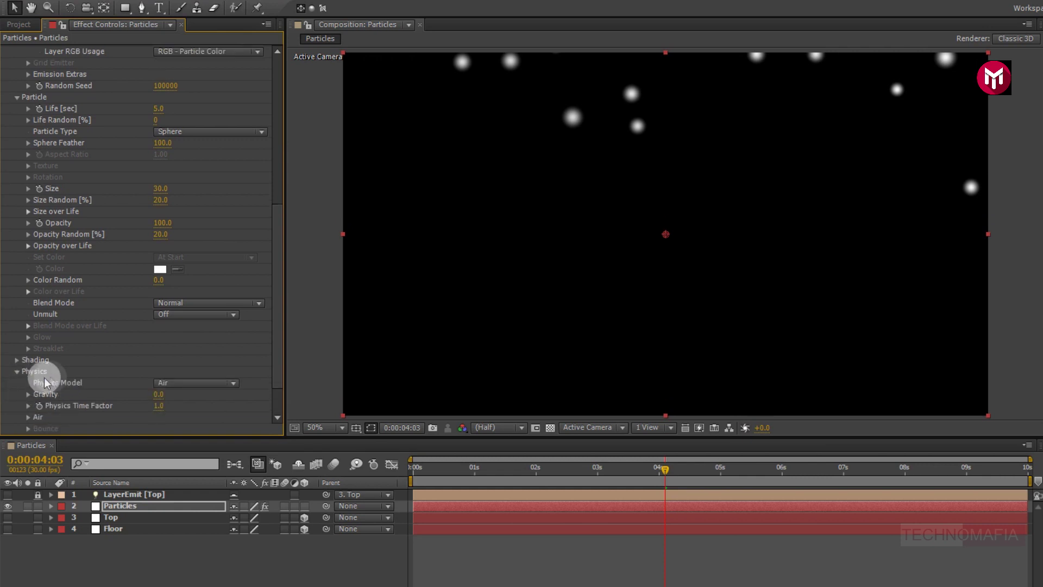
{"action": "scroll", "coordinate": [64, 377], "scroll_direction": "down", "scroll_amount": 2}
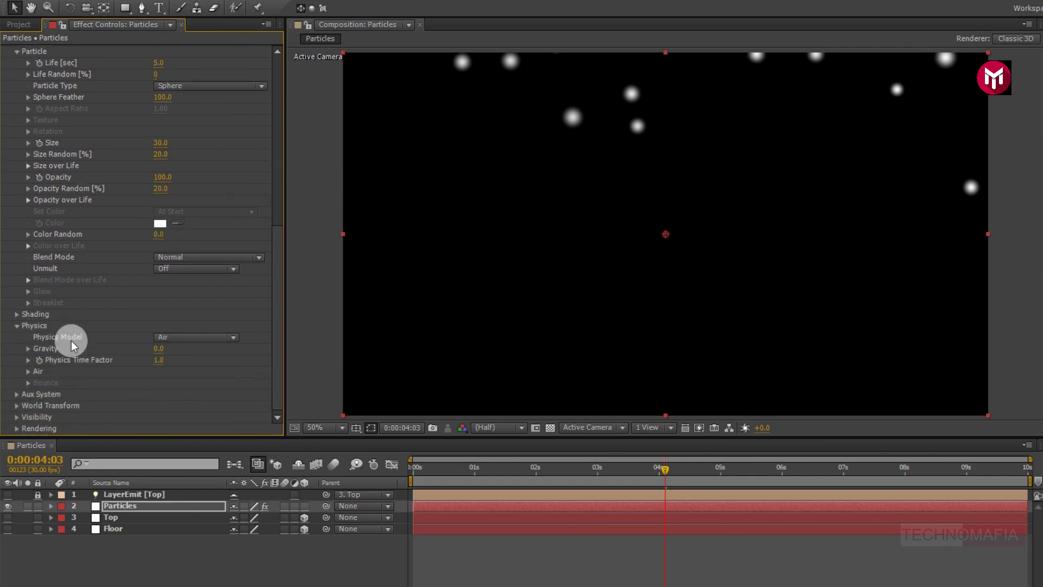
{"action": "left_click", "coordinate": [169, 338]}
{"action": "left_click", "coordinate": [181, 367]}
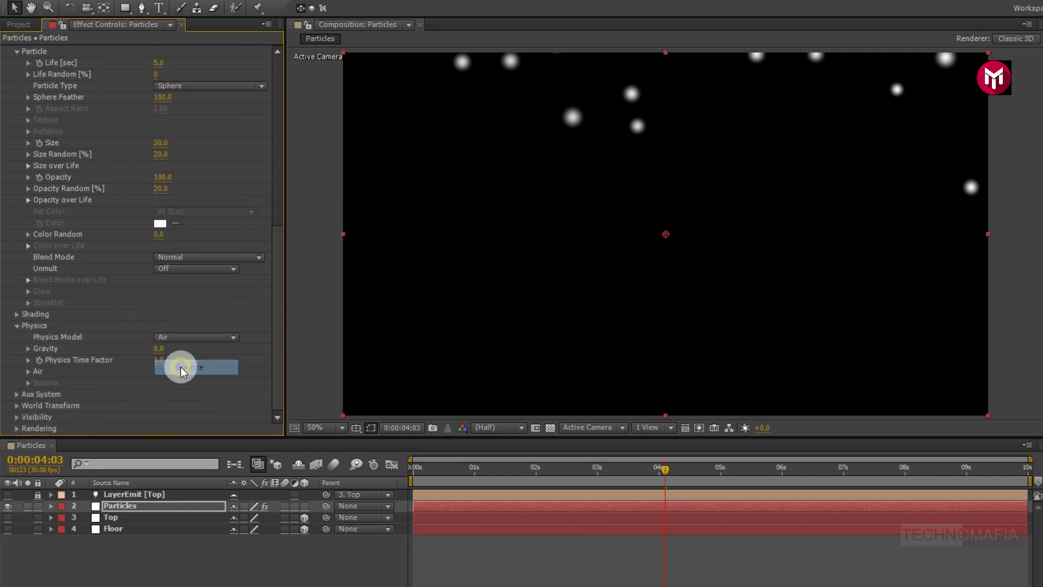
{"action": "left_click", "coordinate": [158, 349]}
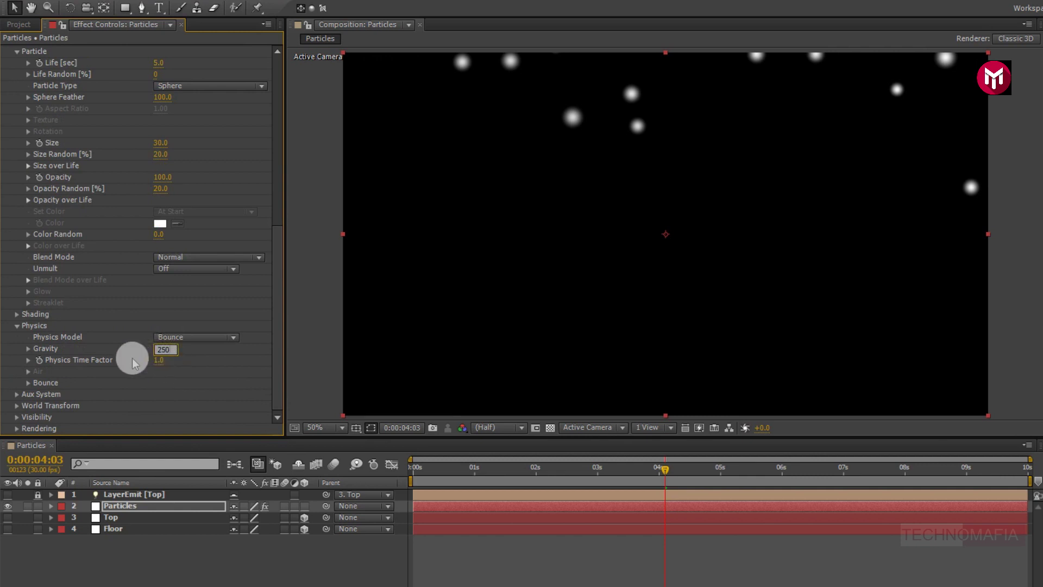
{"action": "key", "text": "Return"}
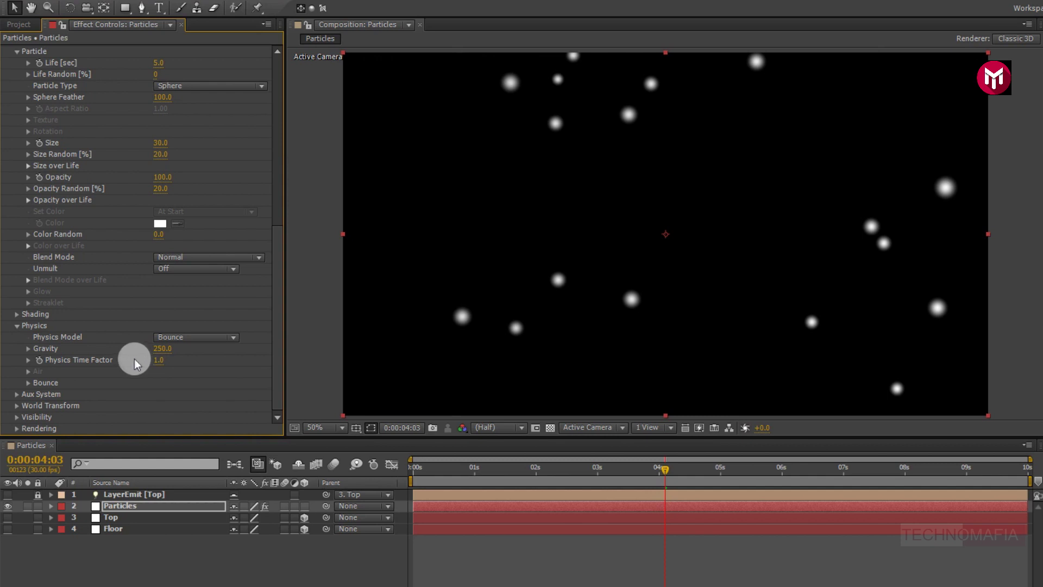
{"action": "left_click", "coordinate": [157, 360]}
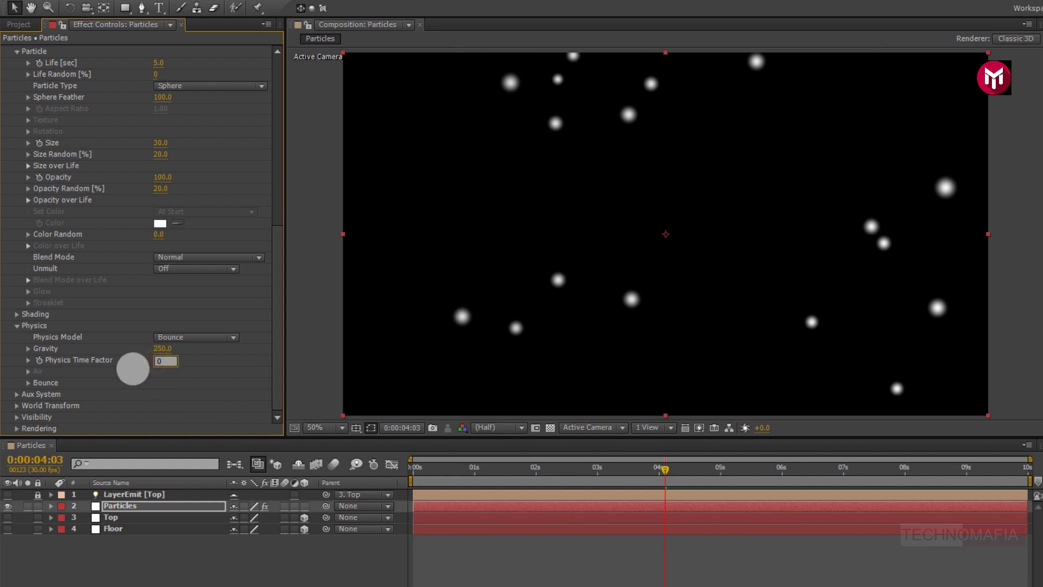
{"action": "type", "text": "0.7"}
{"action": "key", "text": "Return"}
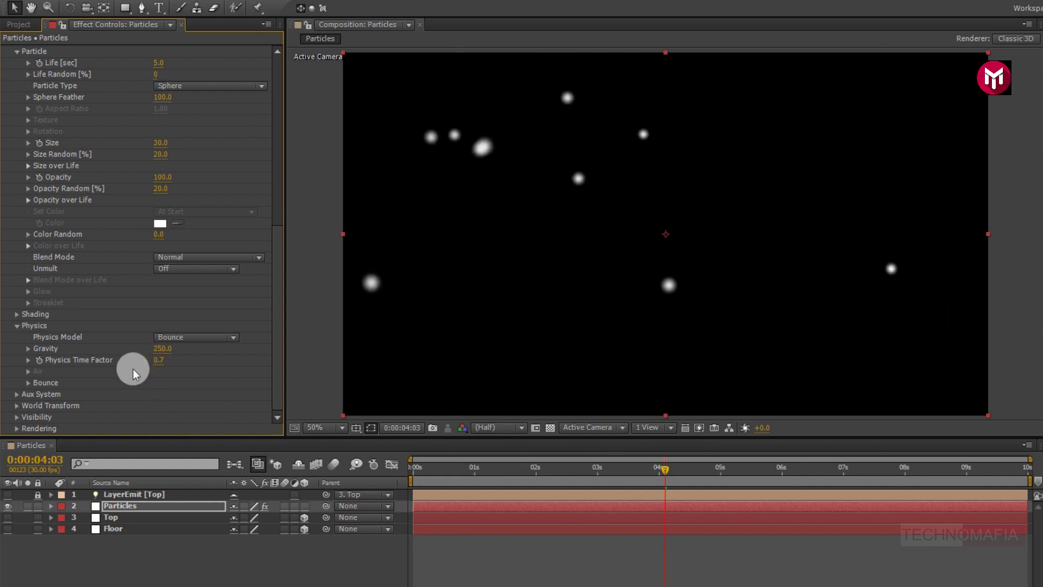
Step: Use Floor as the bounce floor with Bounce 35, and preview from the start
{"action": "left_click", "coordinate": [29, 383]}
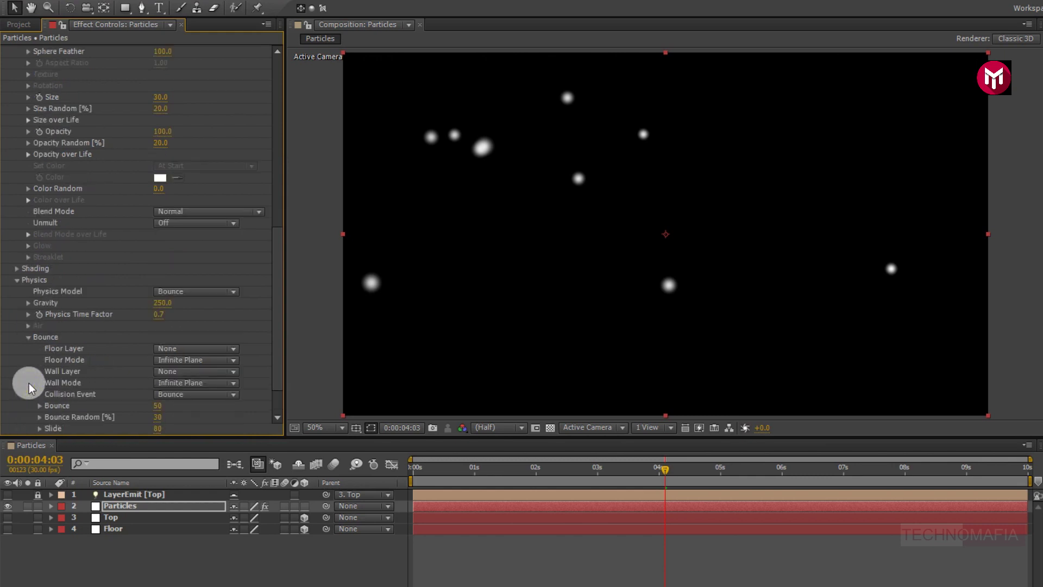
{"action": "left_click", "coordinate": [181, 349]}
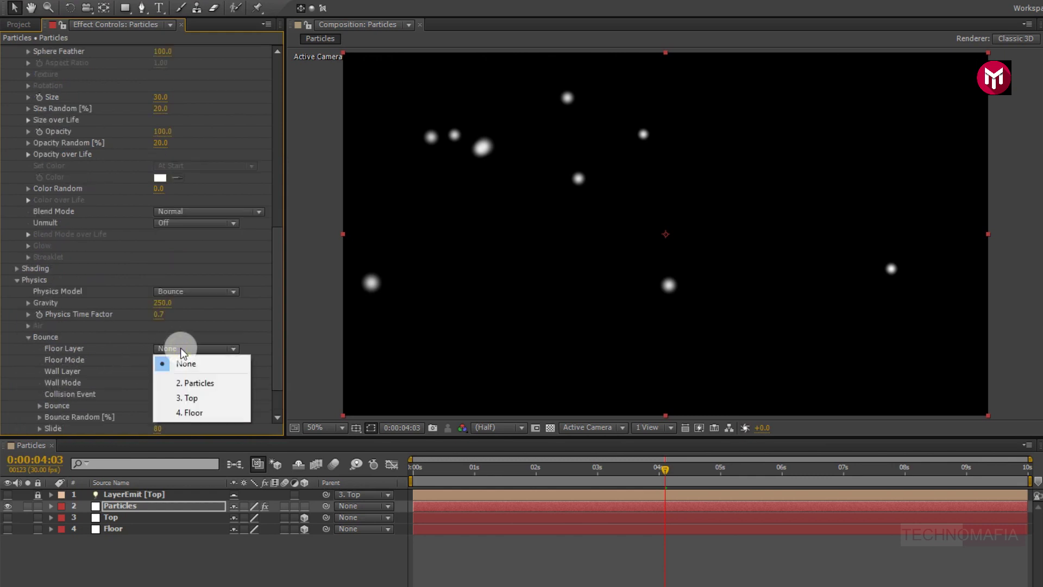
{"action": "left_click", "coordinate": [191, 413]}
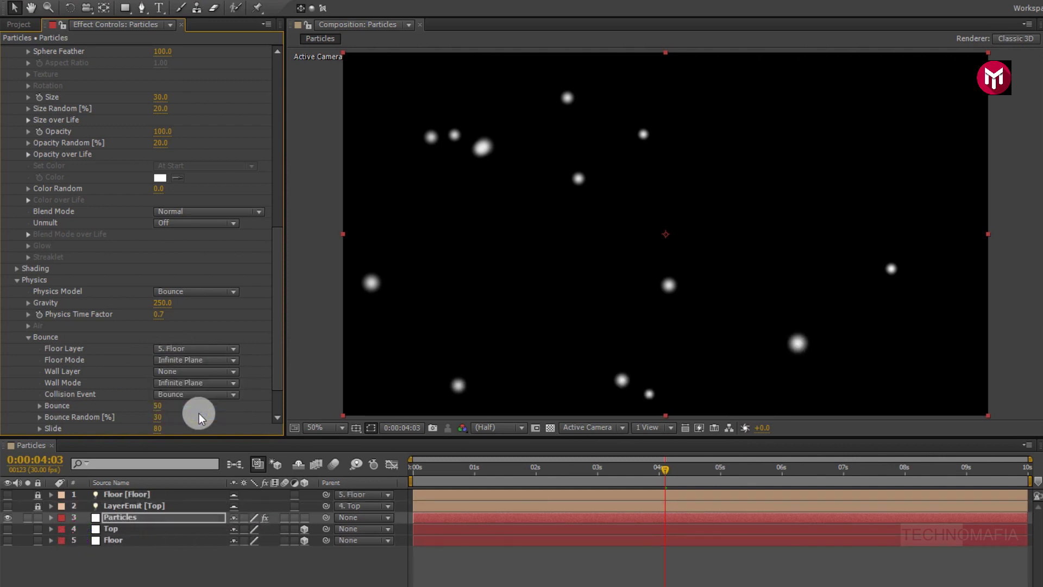
{"action": "left_click", "coordinate": [158, 407]}
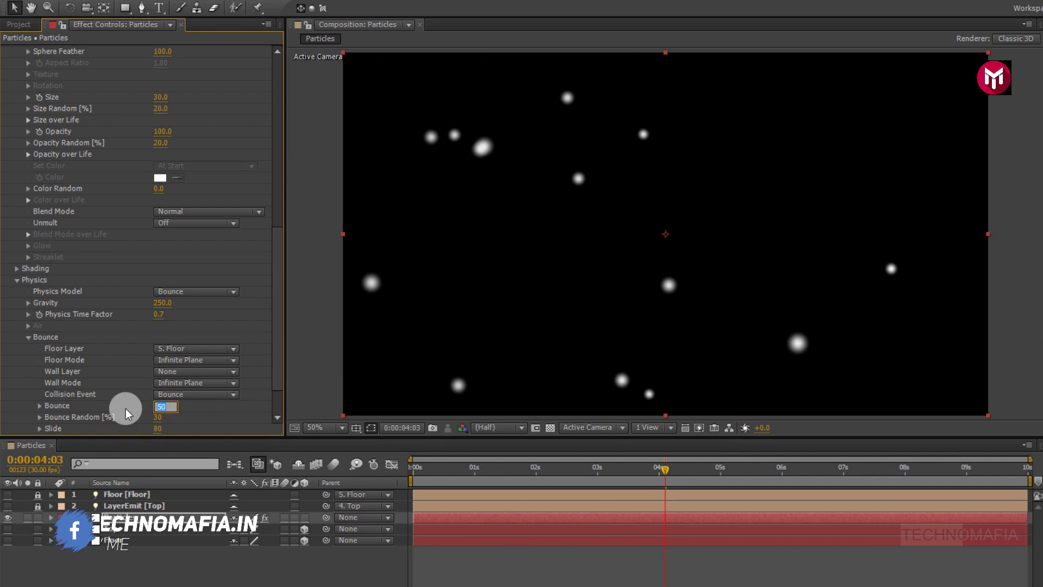
{"action": "type", "text": "35"}
{"action": "key", "text": "Return"}
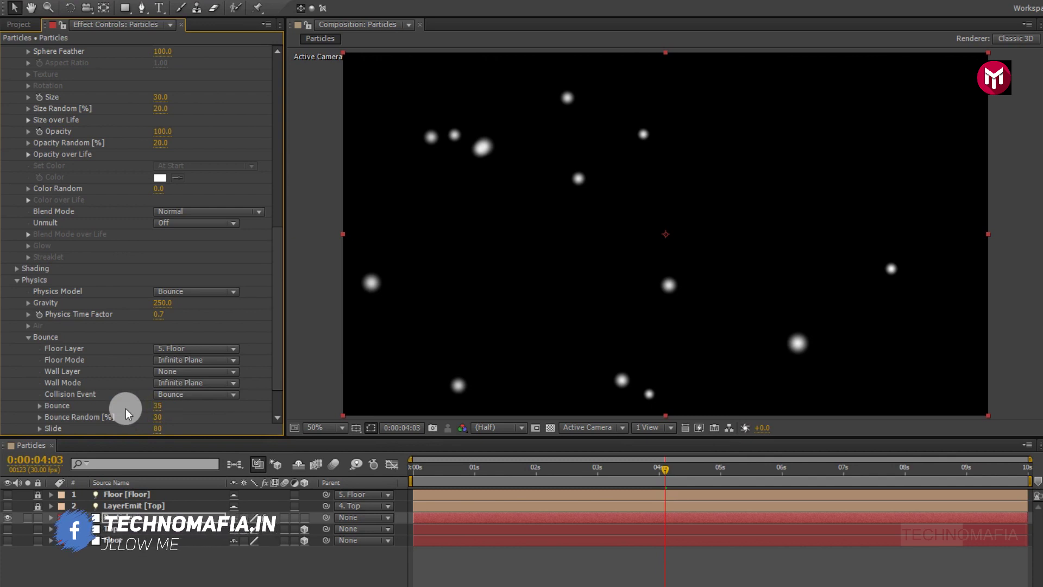
{"action": "left_click", "coordinate": [414, 471]}
{"action": "key", "text": "KP_0"}
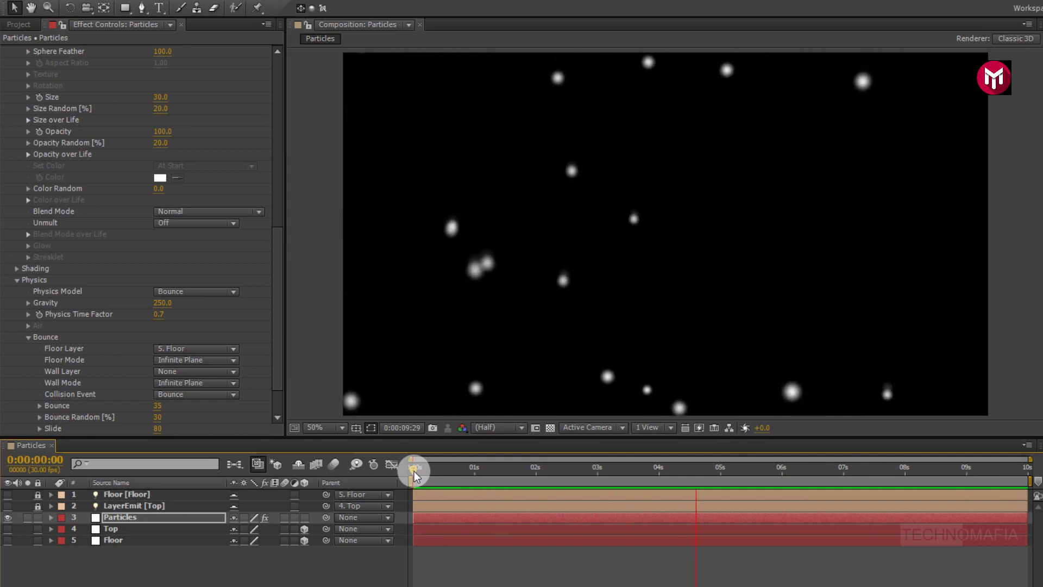
{"action": "key", "text": "space"}
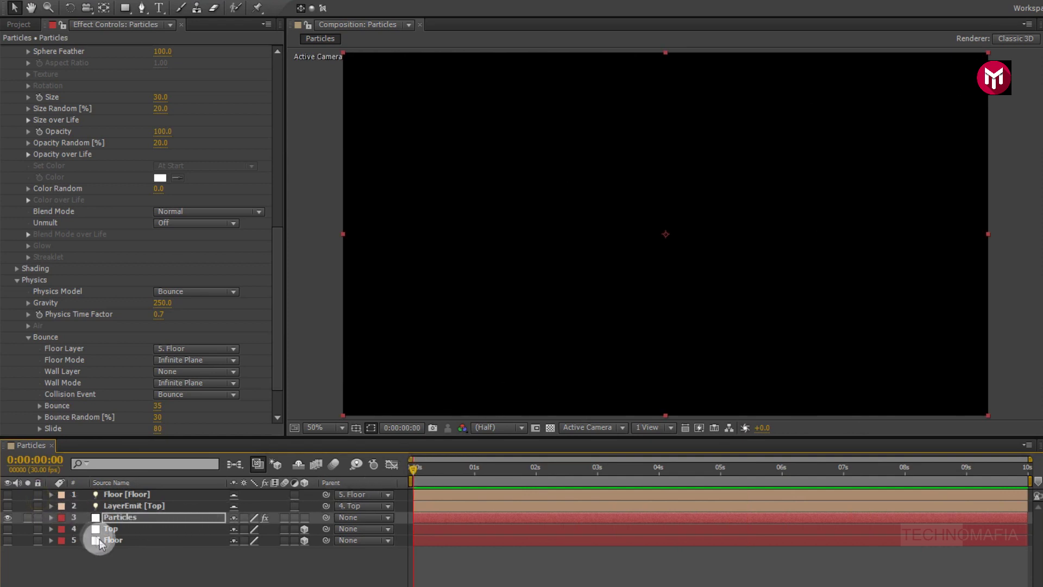
Step: Pre-compose all the layers into a comp named Animation
{"action": "left_click_drag", "start_coordinate": [116, 552], "coordinate": [108, 499]}
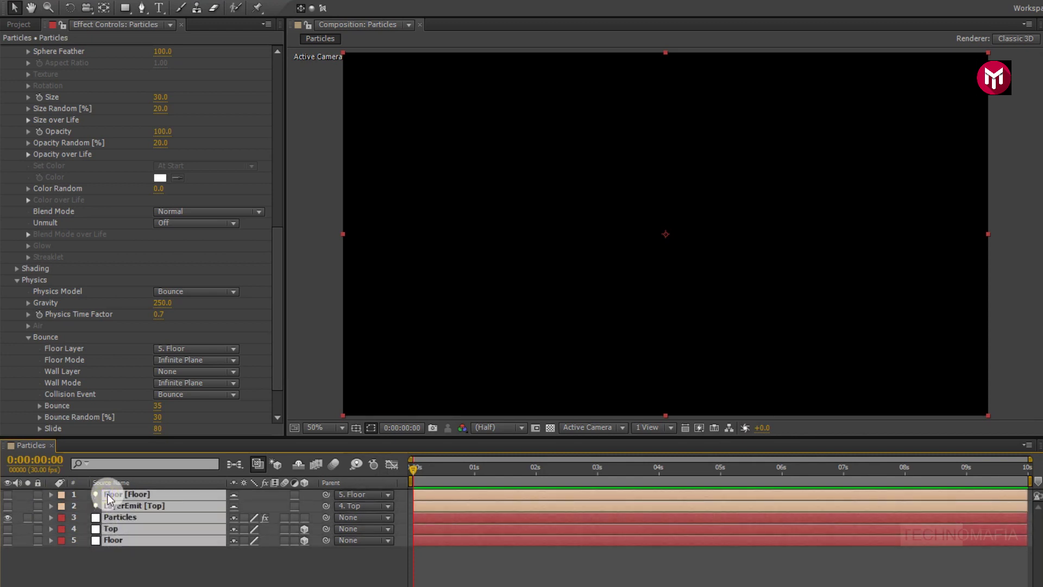
{"action": "right_click", "coordinate": [109, 498]}
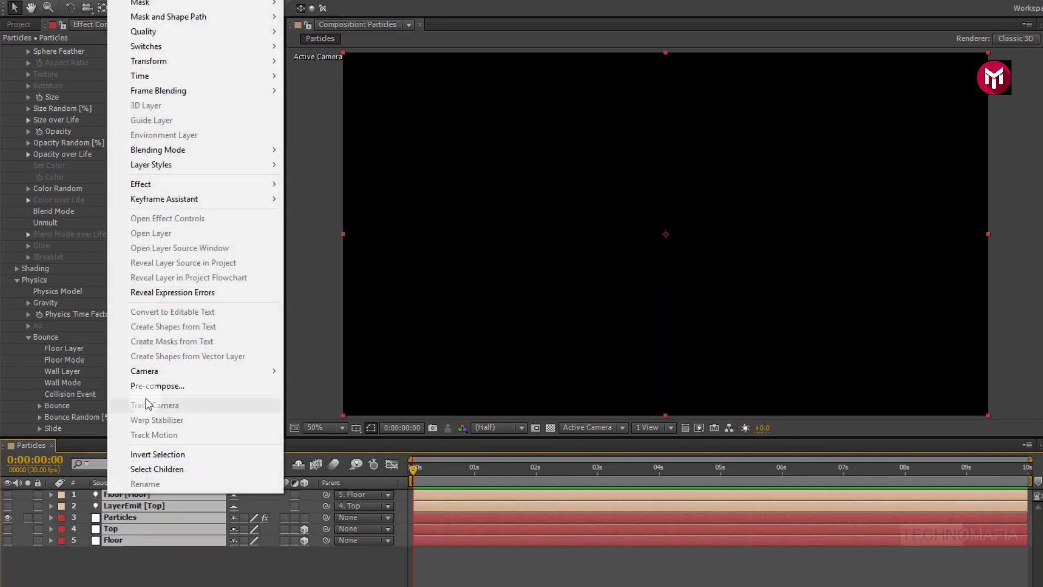
{"action": "left_click", "coordinate": [145, 387]}
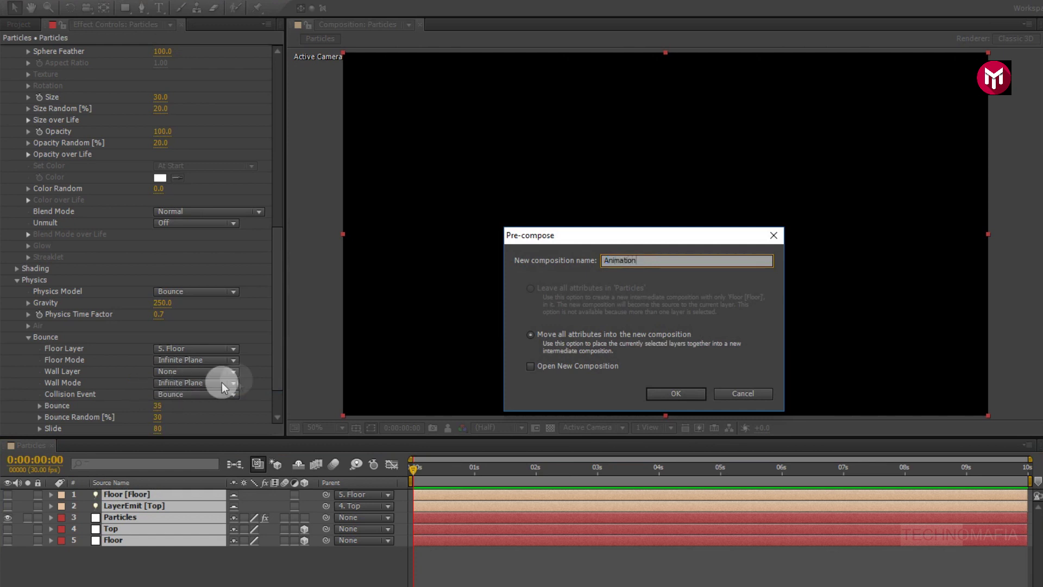
{"action": "left_click", "coordinate": [651, 394]}
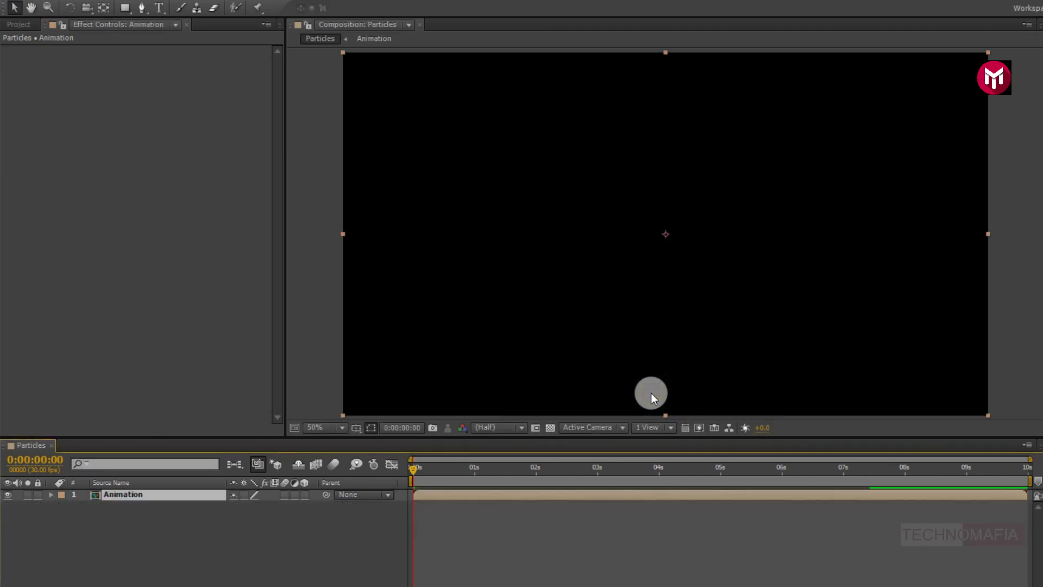
{"action": "left_click", "coordinate": [669, 471]}
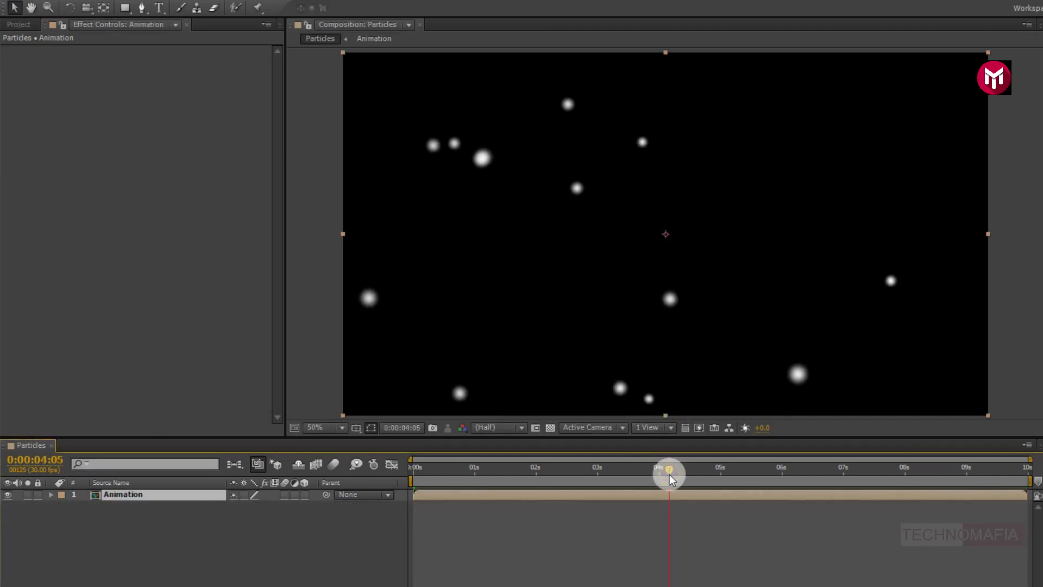
Step: Begin a new 1920×1080 solid layer for the BG background
{"action": "right_click", "coordinate": [159, 547]}
{"action": "mouse_move", "coordinate": [341, 402]}
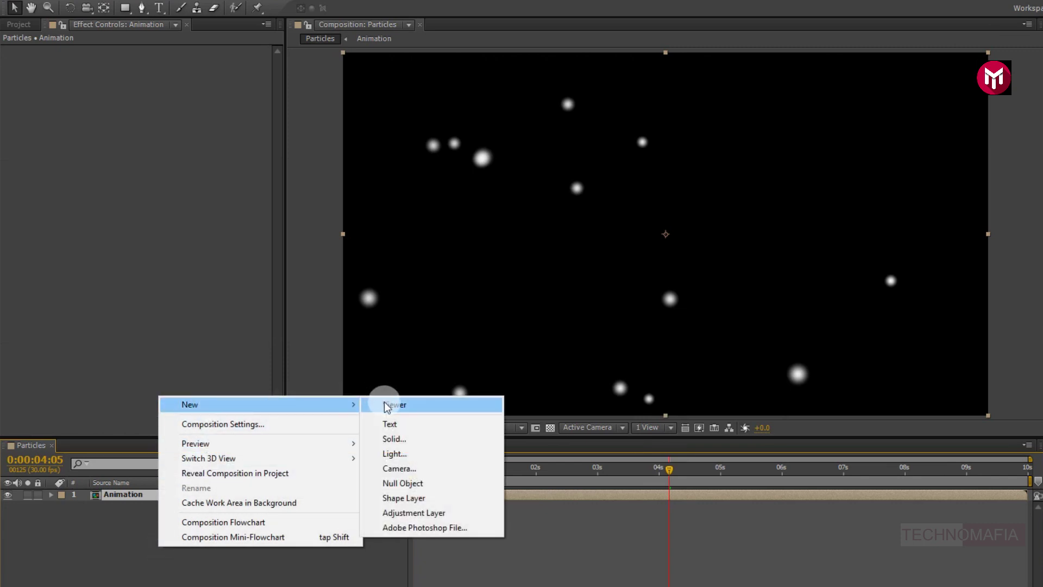
{"action": "left_click", "coordinate": [391, 436]}
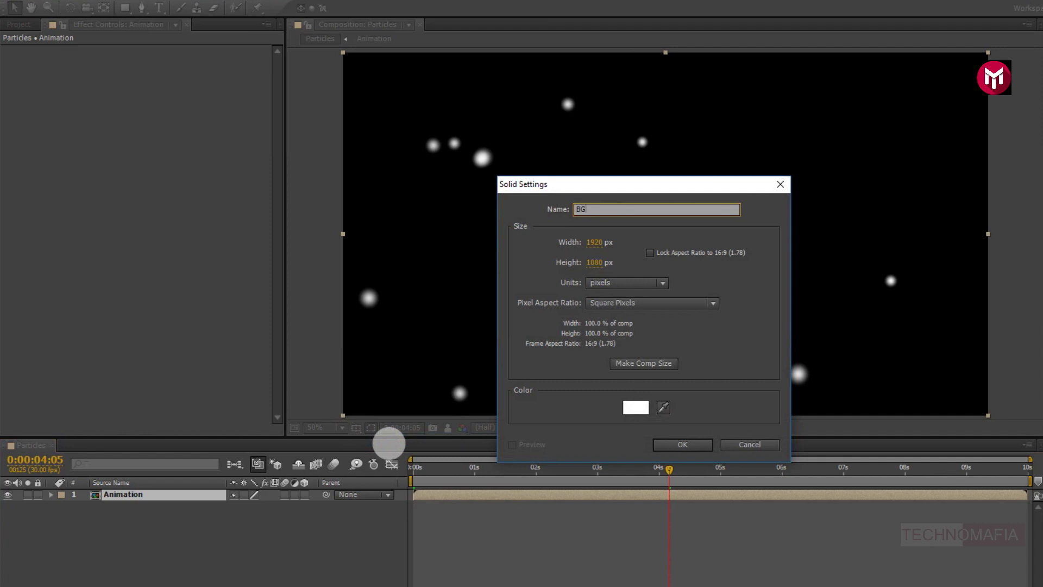
Step: Place the BG solid below Animation and apply the Ramp effect to it
{"action": "left_click", "coordinate": [674, 445]}
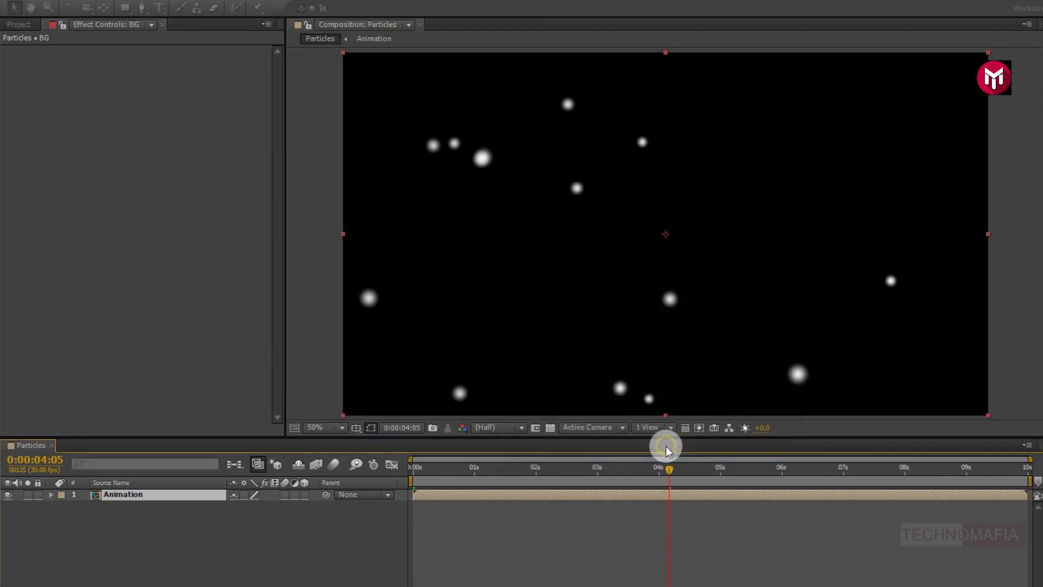
{"action": "left_click_drag", "start_coordinate": [156, 496], "coordinate": [158, 515]}
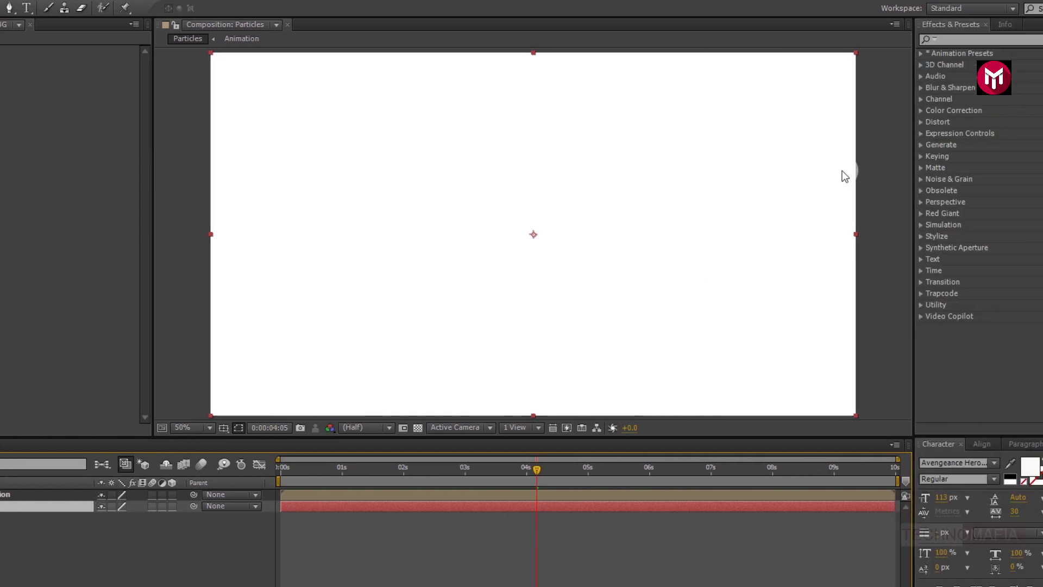
{"action": "left_click", "coordinate": [914, 40]}
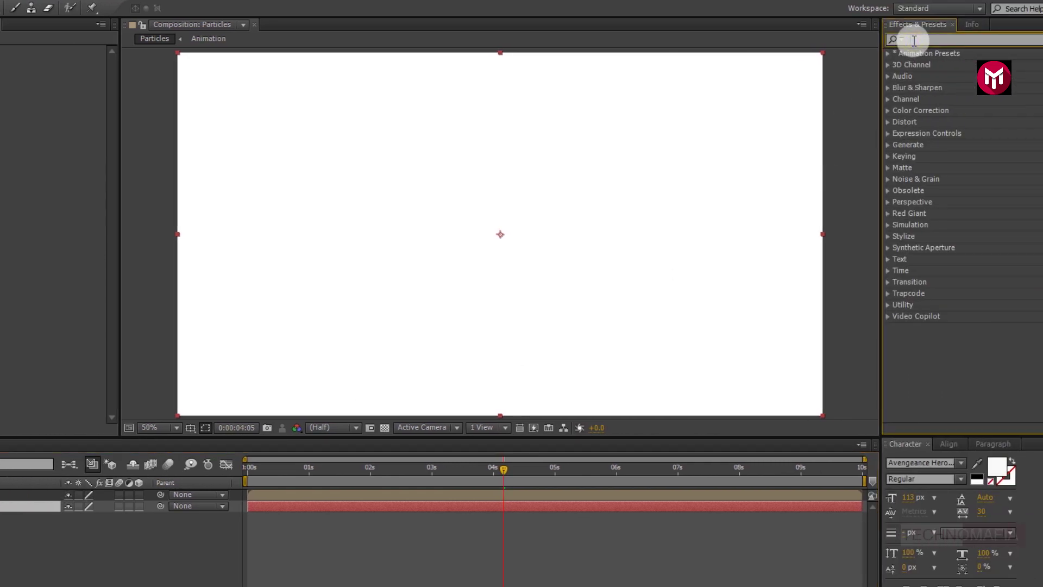
{"action": "type", "text": "ramp"}
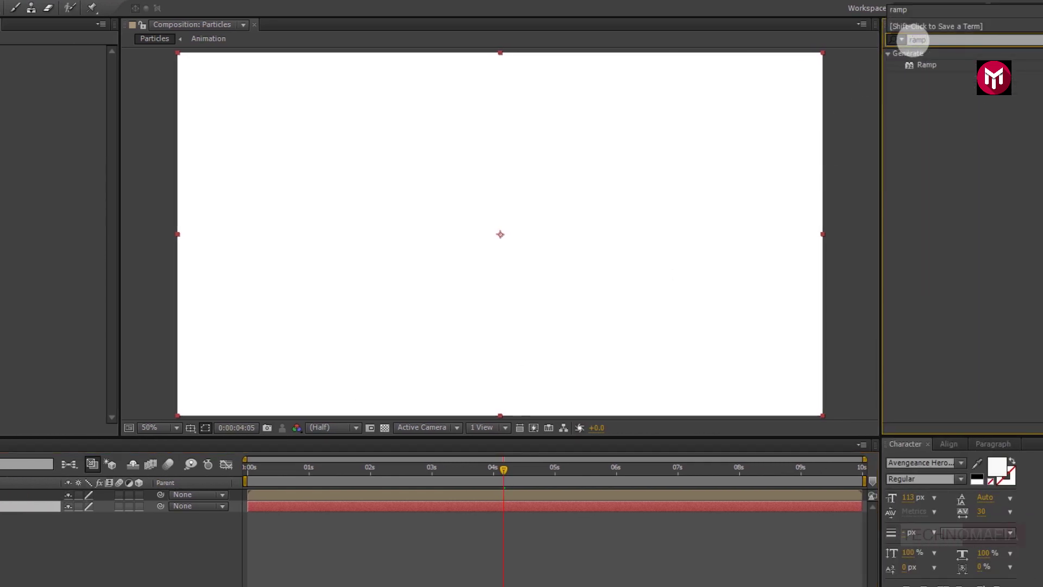
{"action": "left_click", "coordinate": [934, 65]}
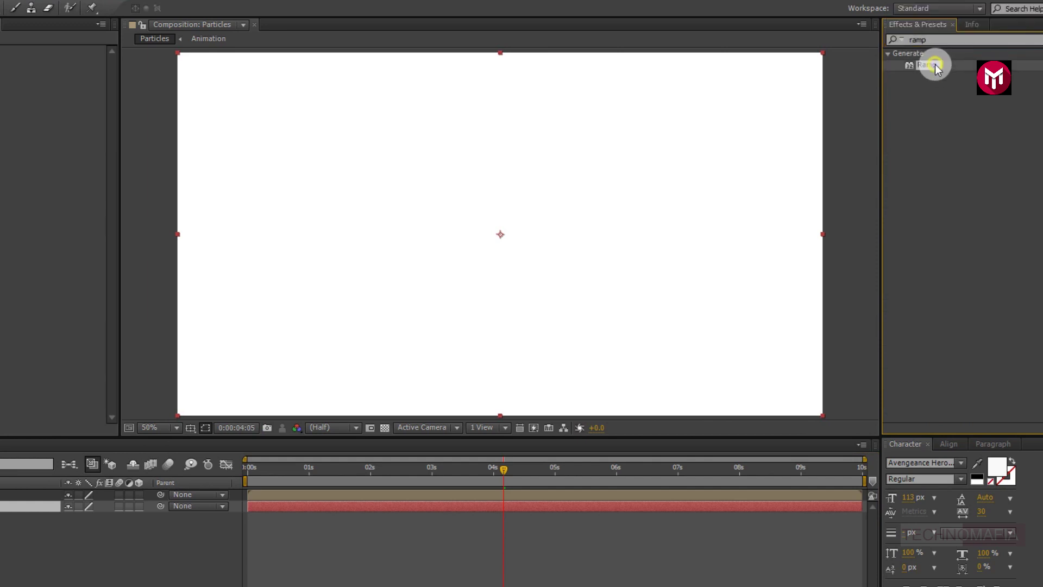
{"action": "double_click", "coordinate": [934, 65]}
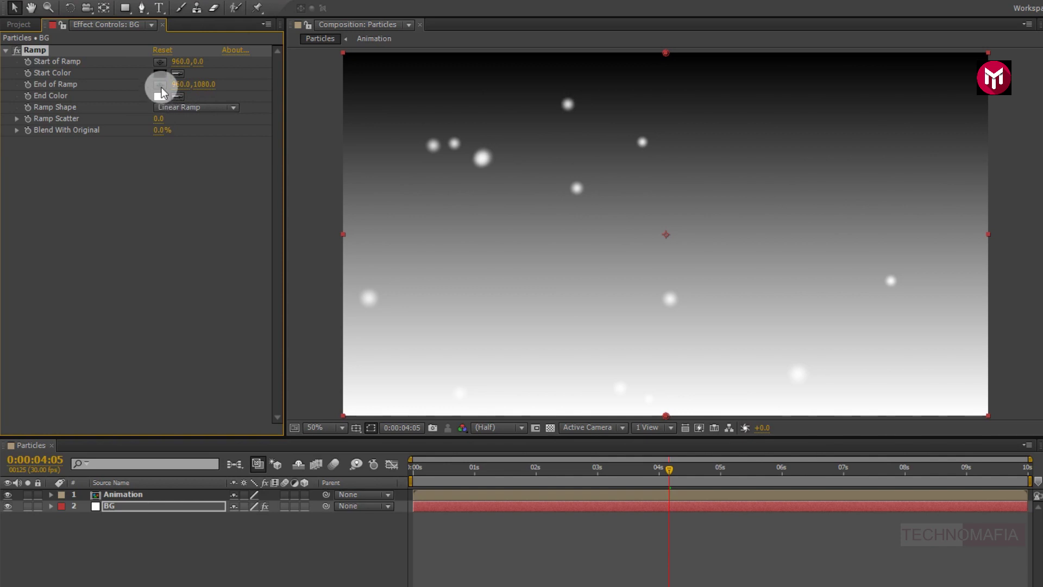
Step: Set the Ramp end colour to a deep purple (#320135)
{"action": "left_click", "coordinate": [160, 96]}
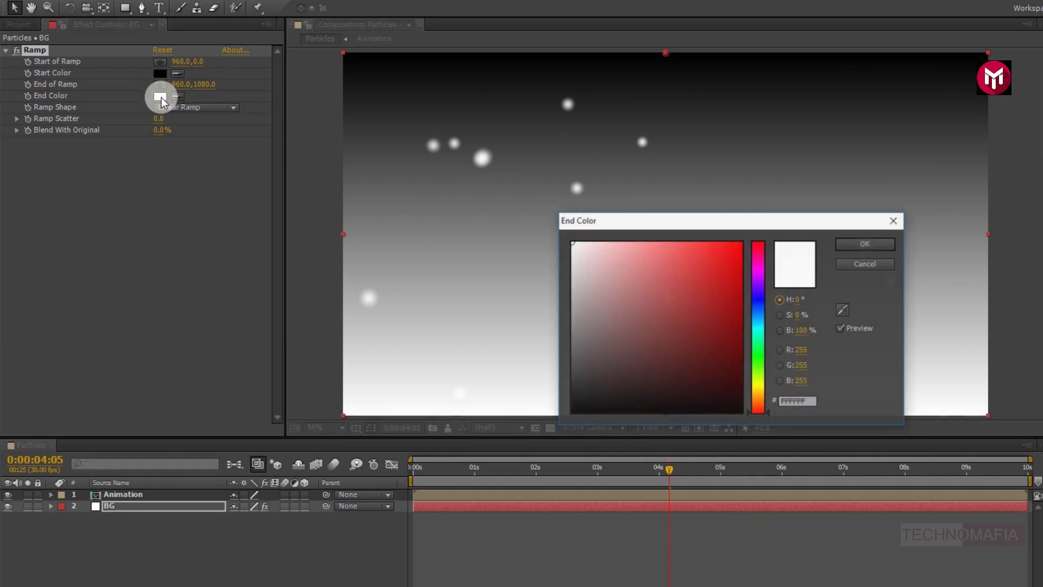
{"action": "left_click_drag", "start_coordinate": [753, 282], "coordinate": [755, 275]}
{"action": "left_click_drag", "start_coordinate": [731, 354], "coordinate": [737, 372]}
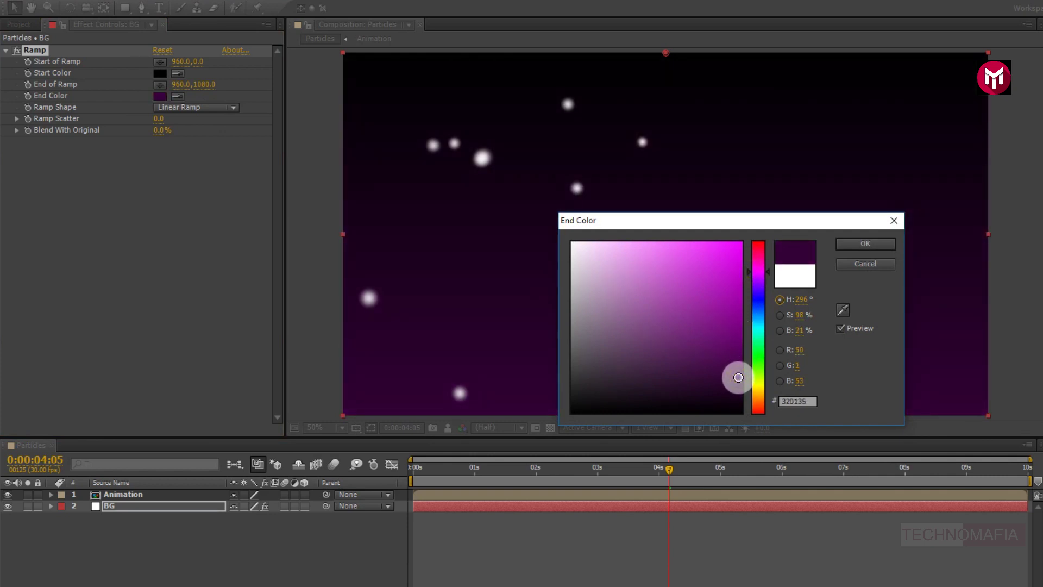
{"action": "left_click", "coordinate": [853, 243]}
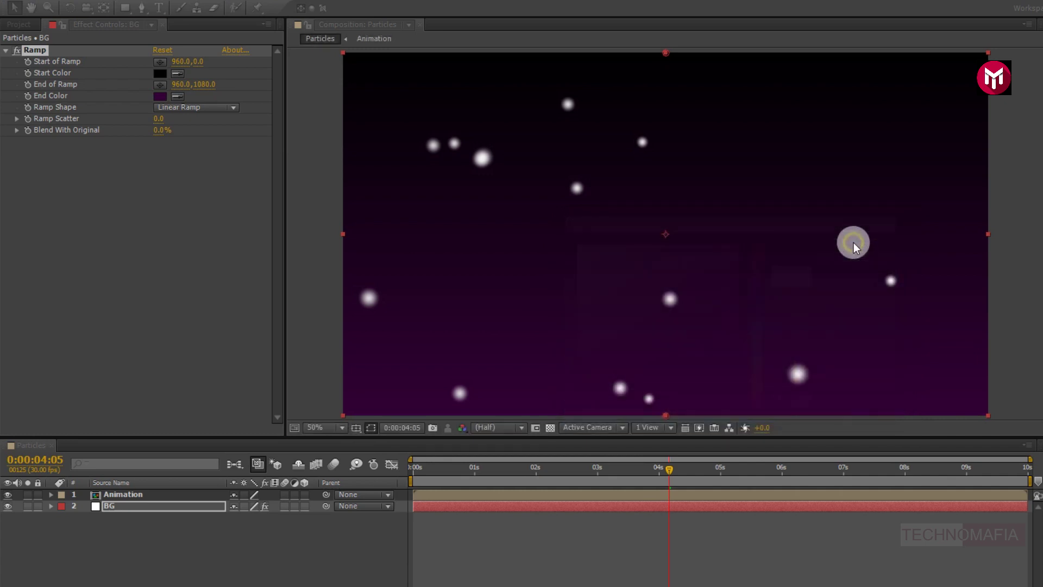
Step: Set the Ramp start colour to dark blue (#070139)
{"action": "left_click", "coordinate": [160, 74]}
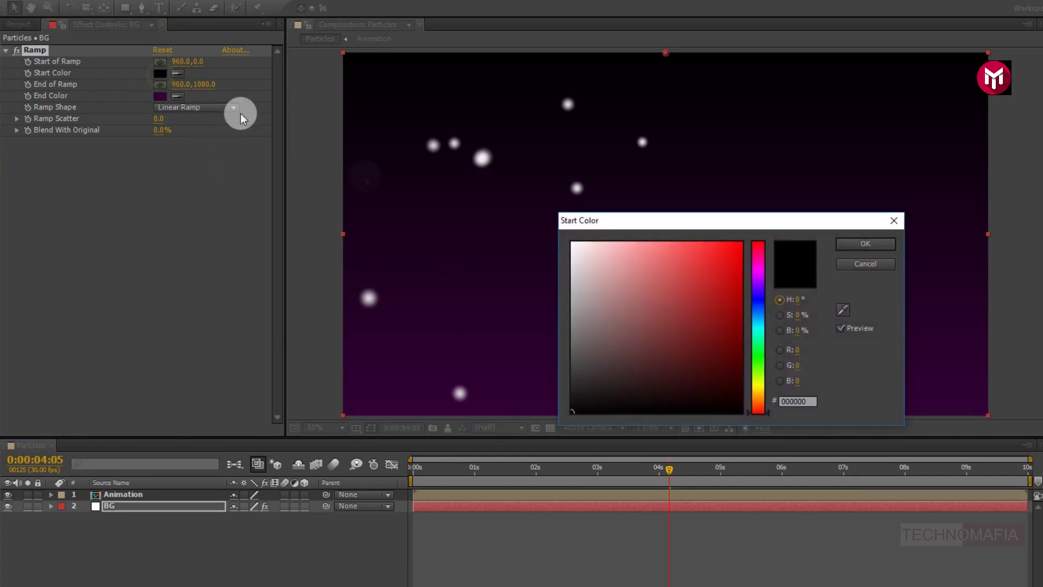
{"action": "left_click", "coordinate": [758, 295]}
{"action": "left_click", "coordinate": [734, 364]}
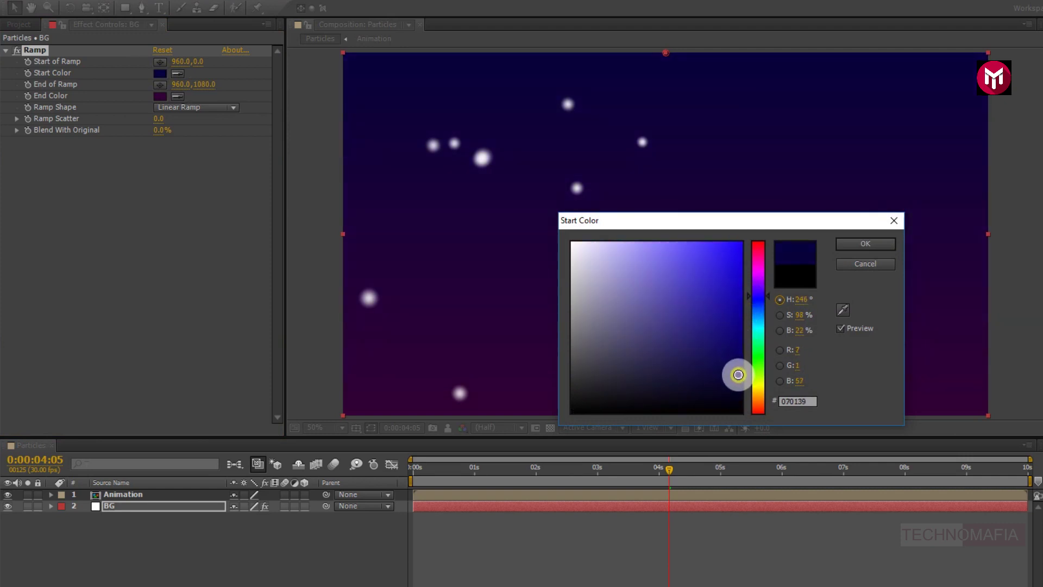
{"action": "left_click", "coordinate": [850, 244]}
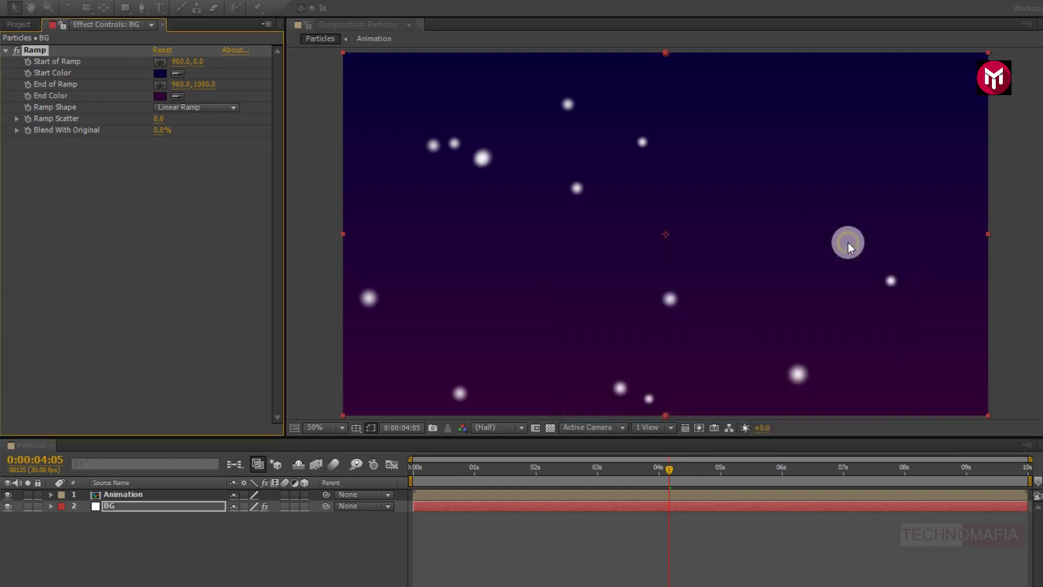
Step: Make the BG ramp a Radial Ramp running from 4,542 to 1918,542
{"action": "left_click", "coordinate": [159, 62]}
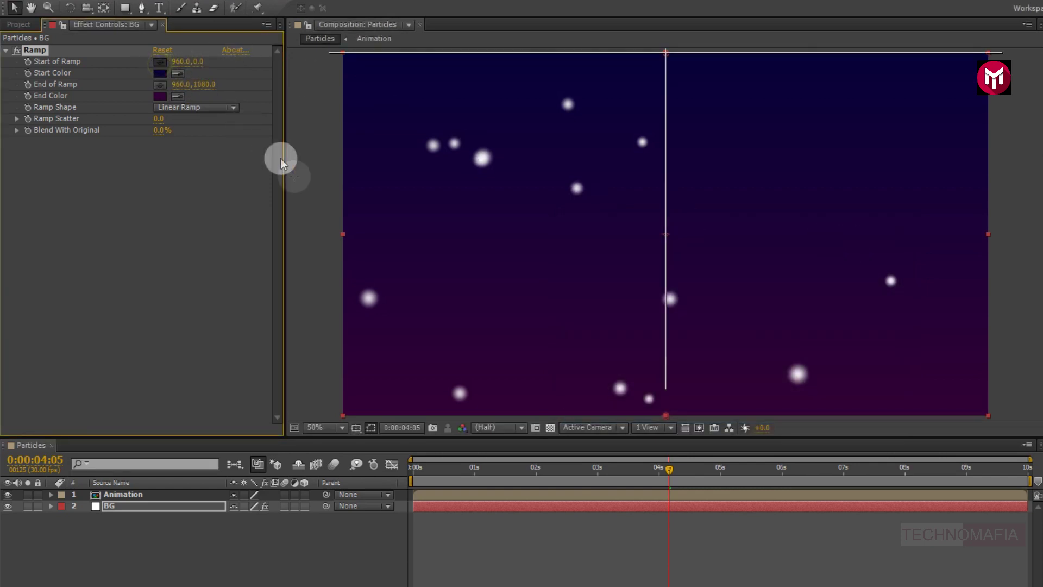
{"action": "left_click", "coordinate": [344, 235]}
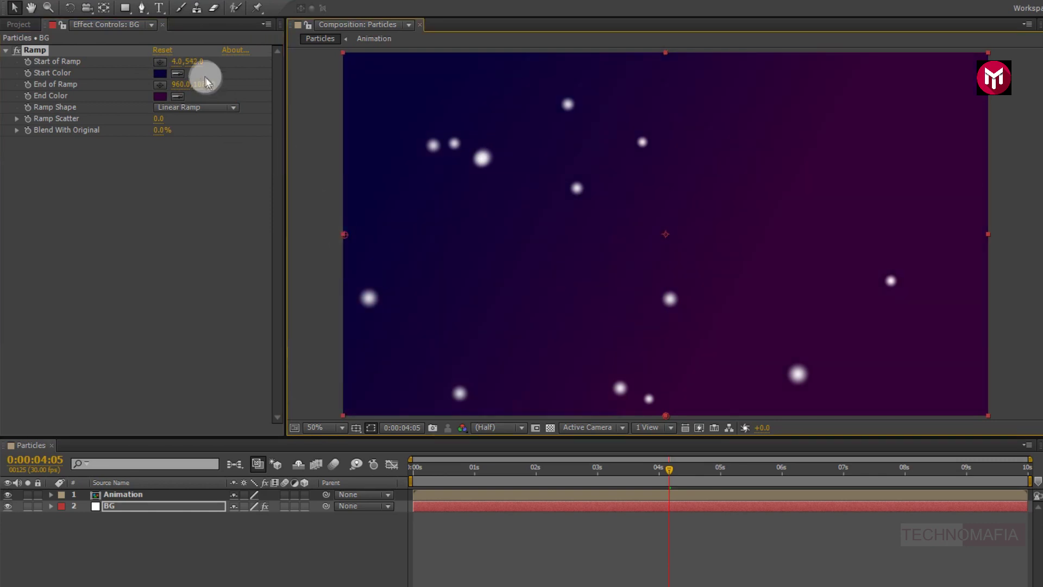
{"action": "left_click", "coordinate": [161, 85]}
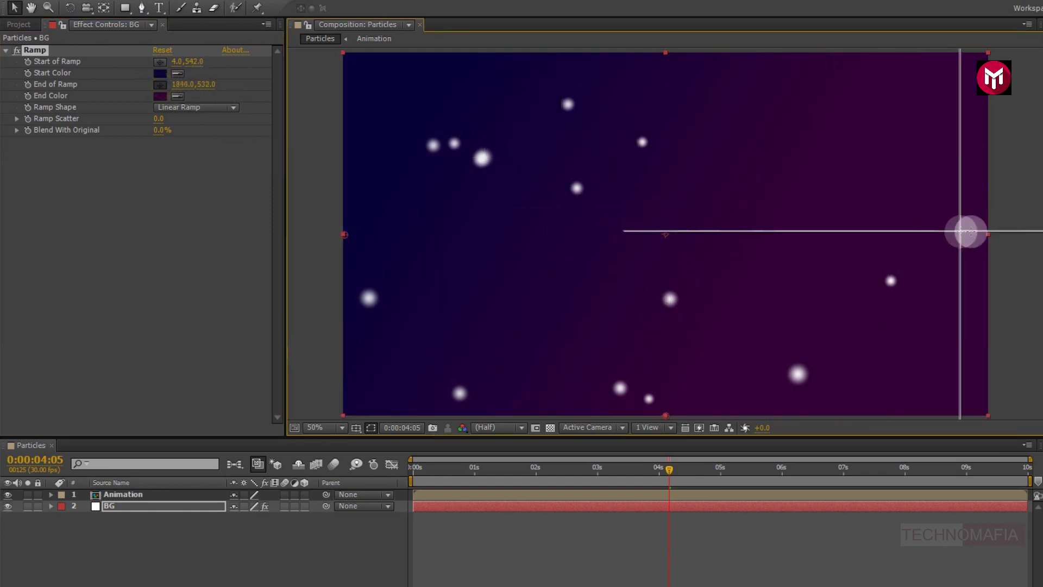
{"action": "left_click", "coordinate": [988, 235]}
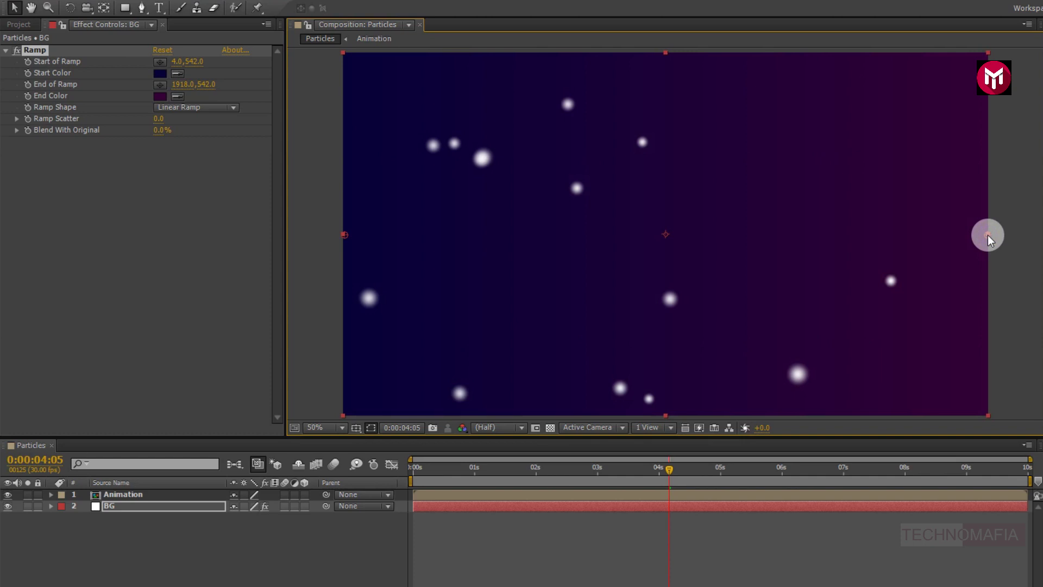
{"action": "left_click", "coordinate": [176, 107]}
{"action": "left_click", "coordinate": [180, 137]}
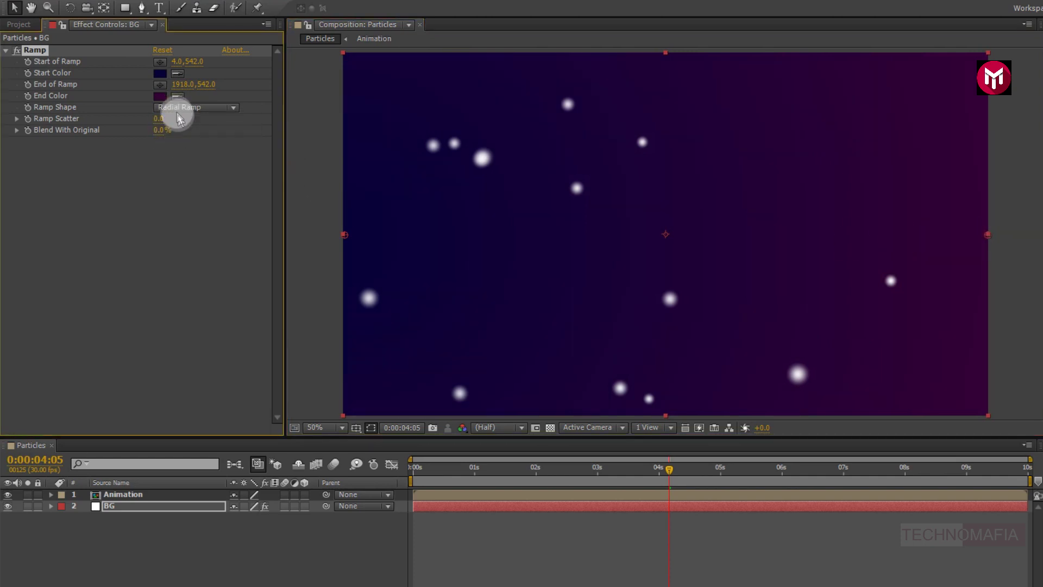
Step: Darken the ramp End Color to #1F0121 and Start Color to #050125, then select the Animation layer
{"action": "left_click", "coordinate": [161, 97]}
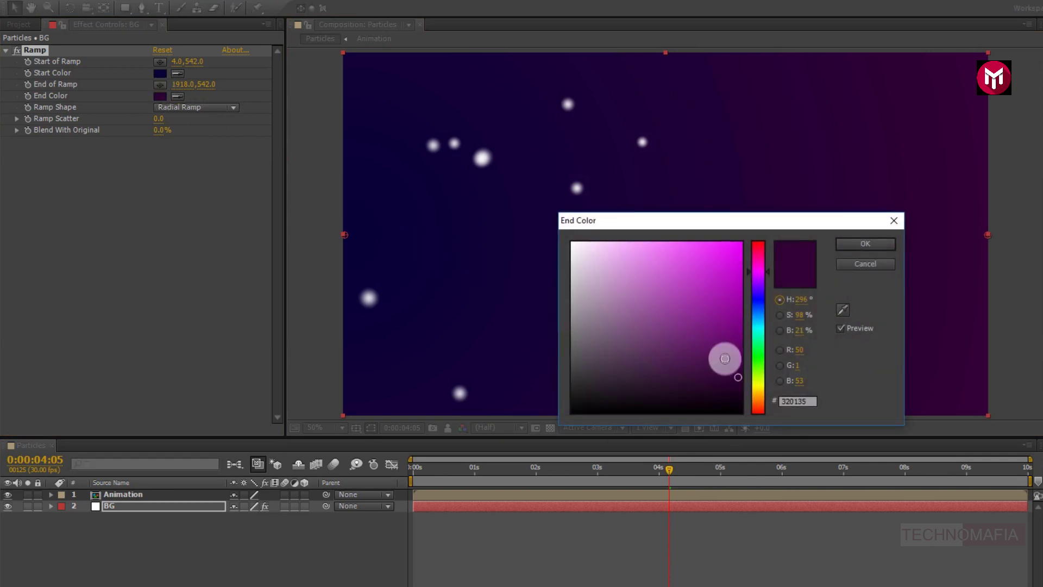
{"action": "left_click_drag", "start_coordinate": [737, 381], "coordinate": [735, 384]}
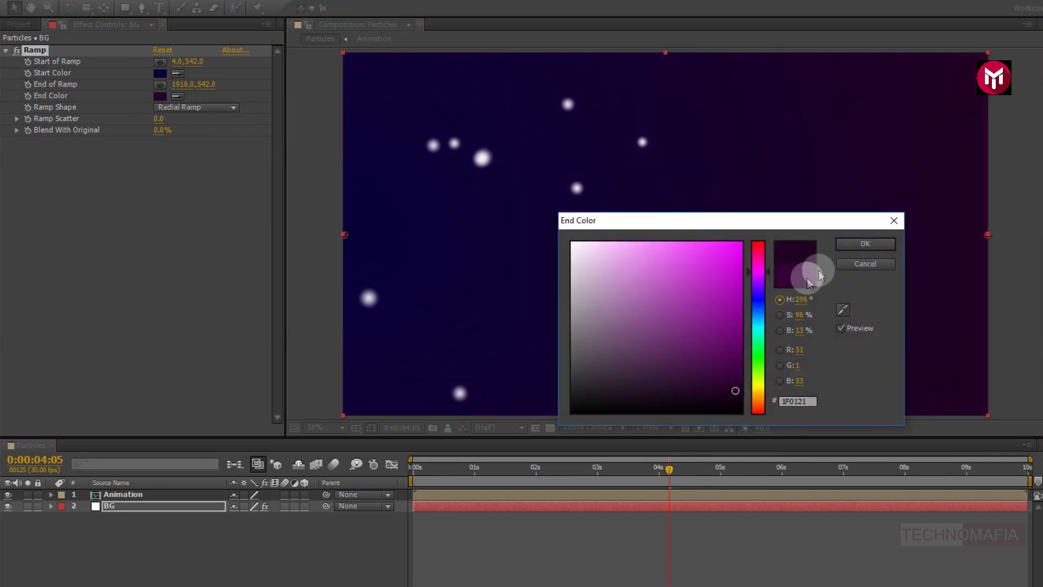
{"action": "left_click", "coordinate": [854, 243]}
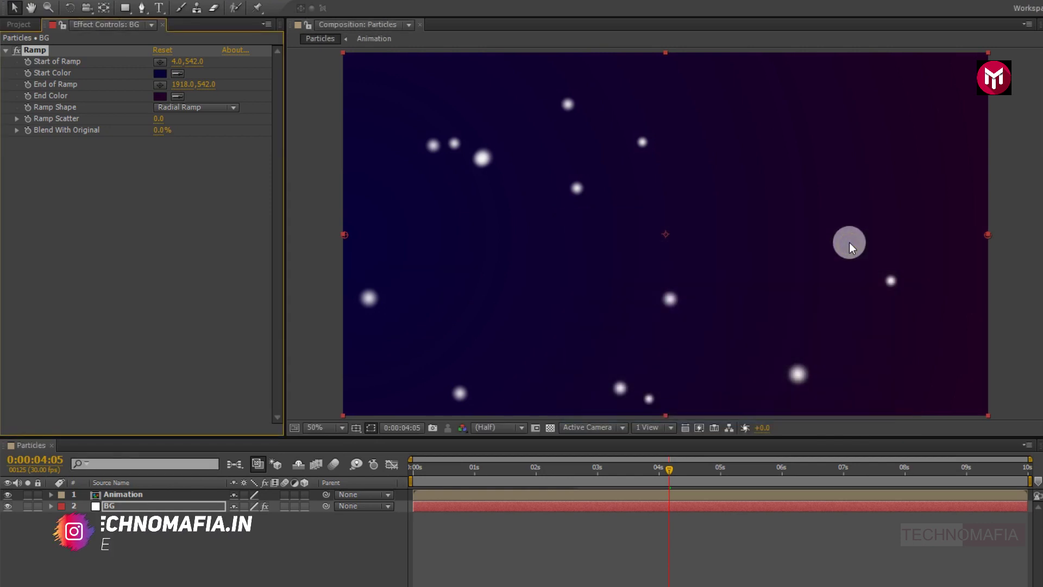
{"action": "left_click", "coordinate": [161, 73]}
{"action": "left_click_drag", "start_coordinate": [738, 376], "coordinate": [736, 388]}
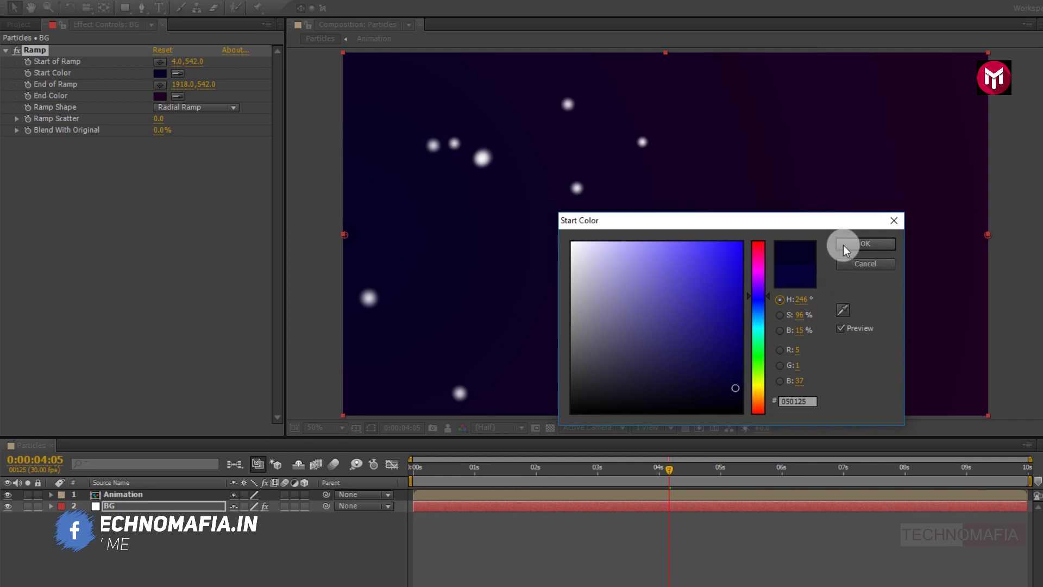
{"action": "left_click", "coordinate": [844, 244]}
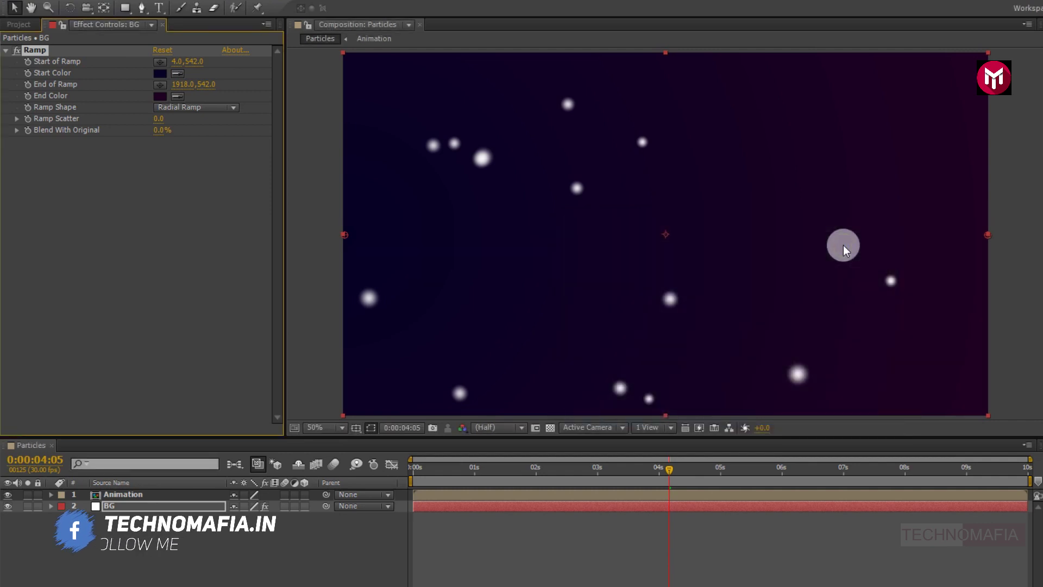
{"action": "left_click", "coordinate": [112, 497]}
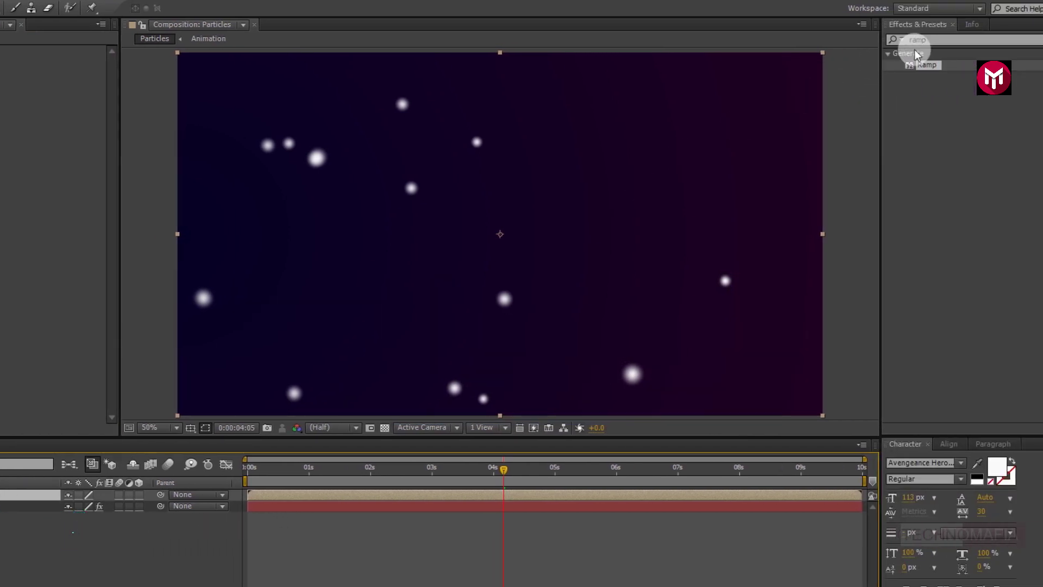
Step: Apply a Tint effect to the Animation layer with Map White To set to orange #FE944E
{"action": "left_click", "coordinate": [920, 40]}
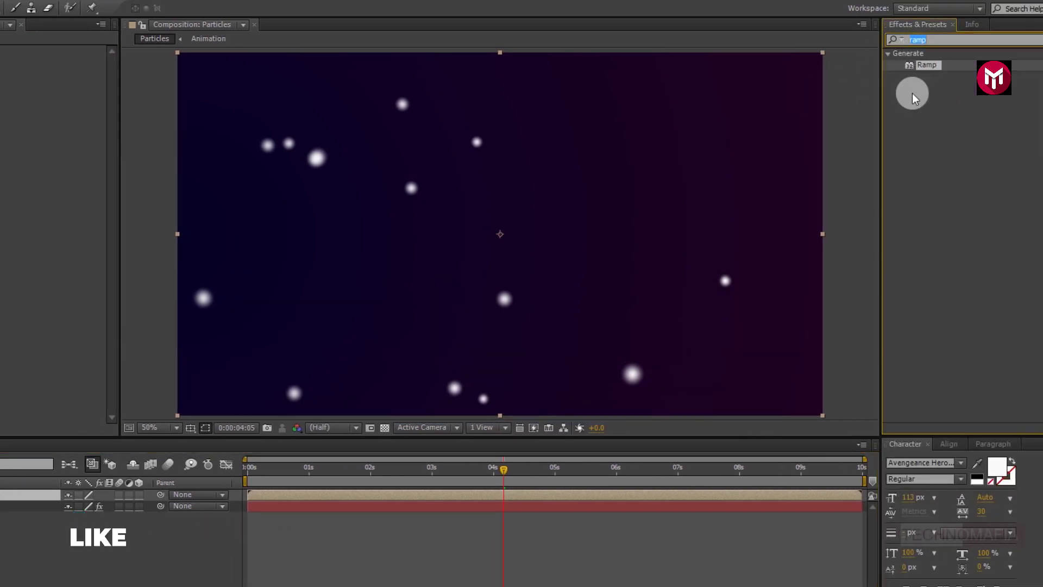
{"action": "type", "text": "tint"}
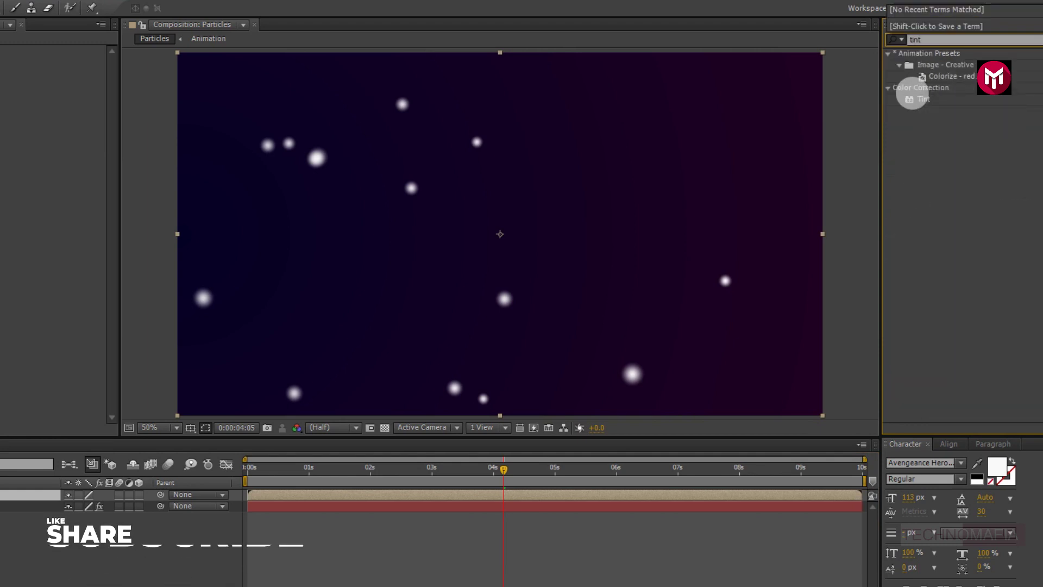
{"action": "double_click", "coordinate": [920, 100]}
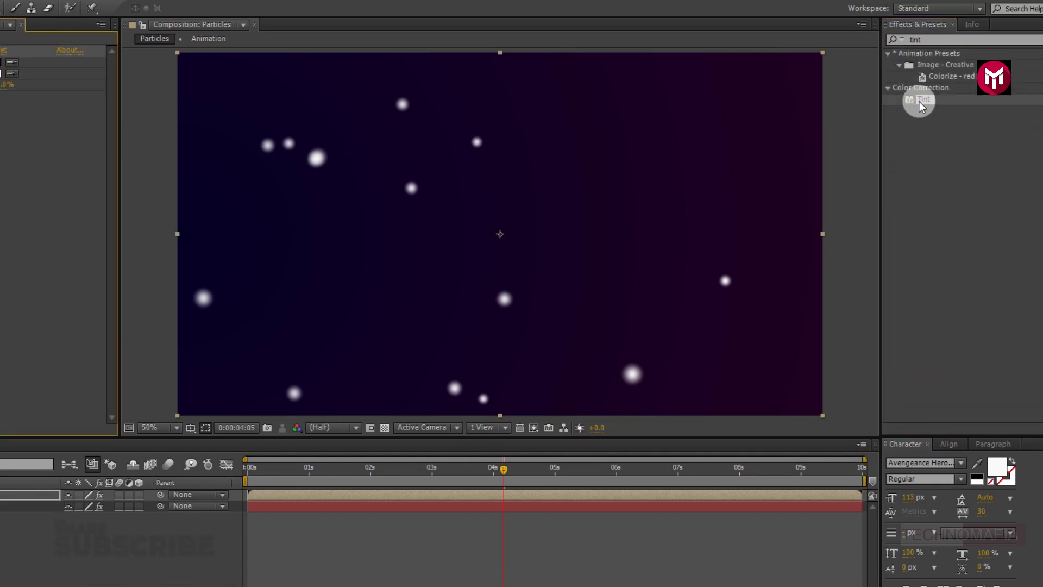
{"action": "left_click", "coordinate": [160, 74]}
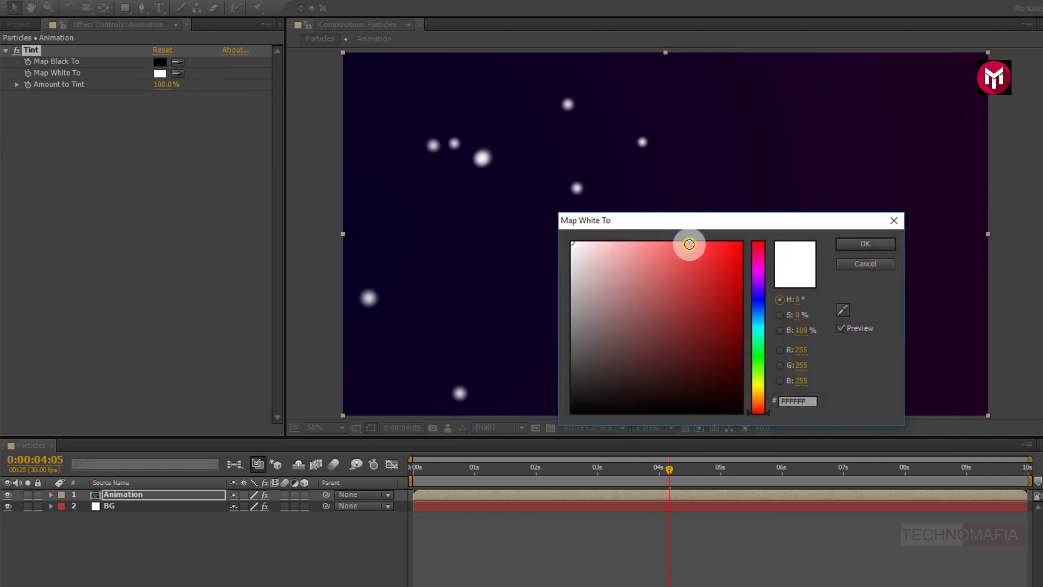
{"action": "left_click", "coordinate": [689, 244]}
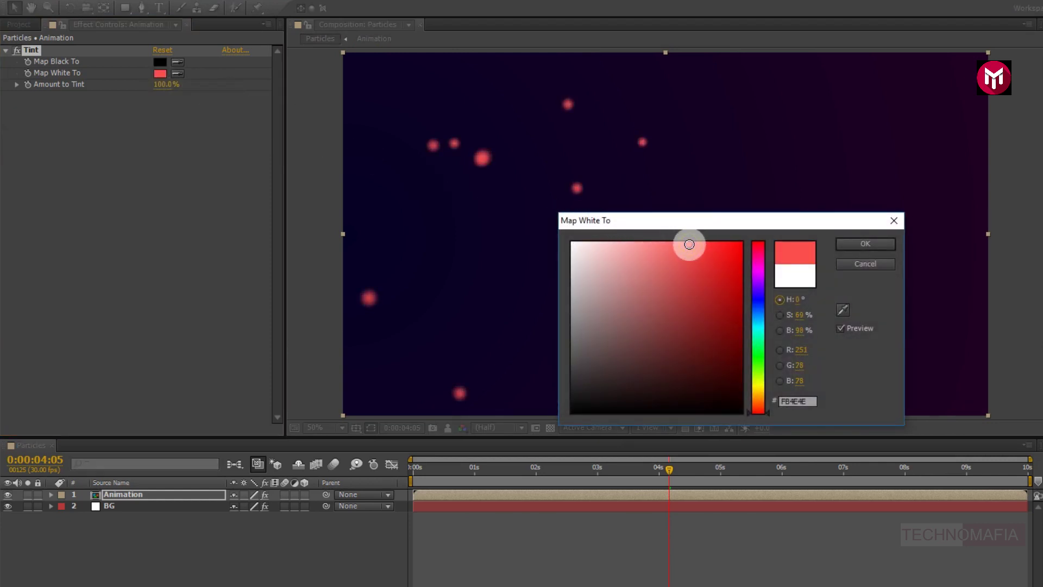
{"action": "left_click", "coordinate": [758, 401]}
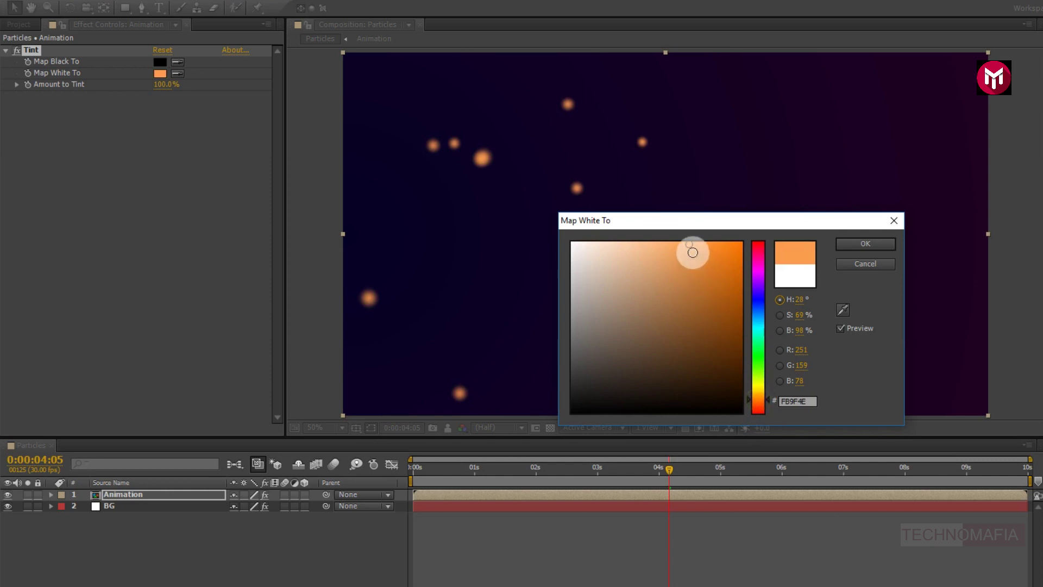
{"action": "left_click", "coordinate": [759, 403]}
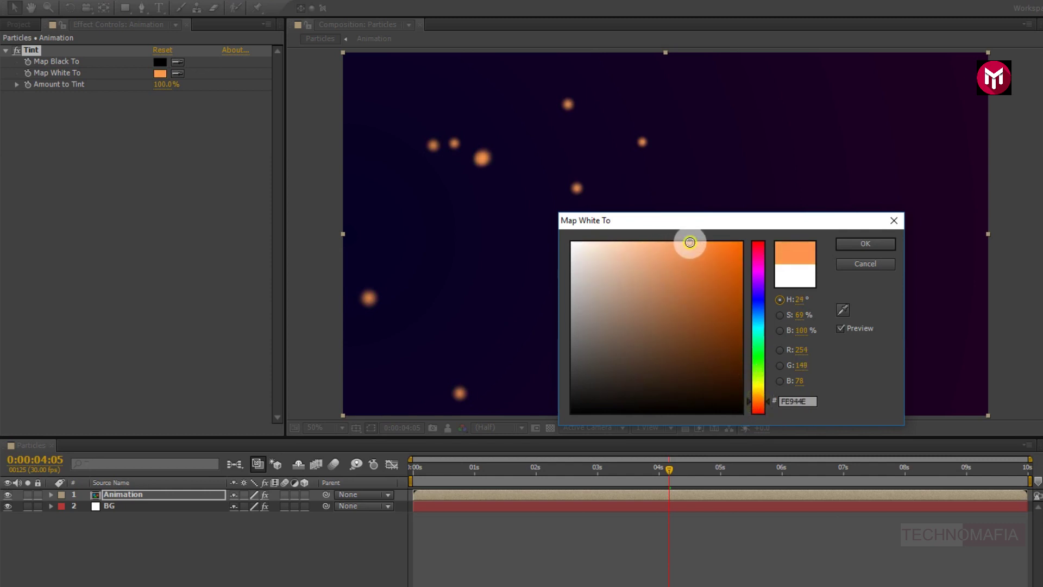
{"action": "left_click", "coordinate": [841, 246]}
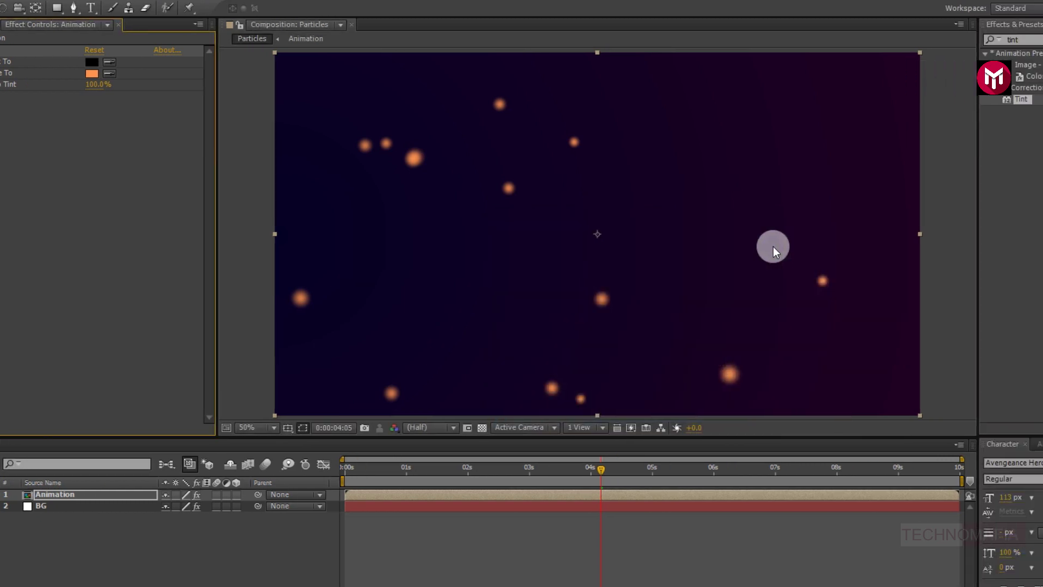
Step: Add a Stylize > Glow effect with 80% Glow Threshold, then return the timeline to 0:00
{"action": "left_click_drag", "start_coordinate": [1027, 41], "coordinate": [1005, 42]}
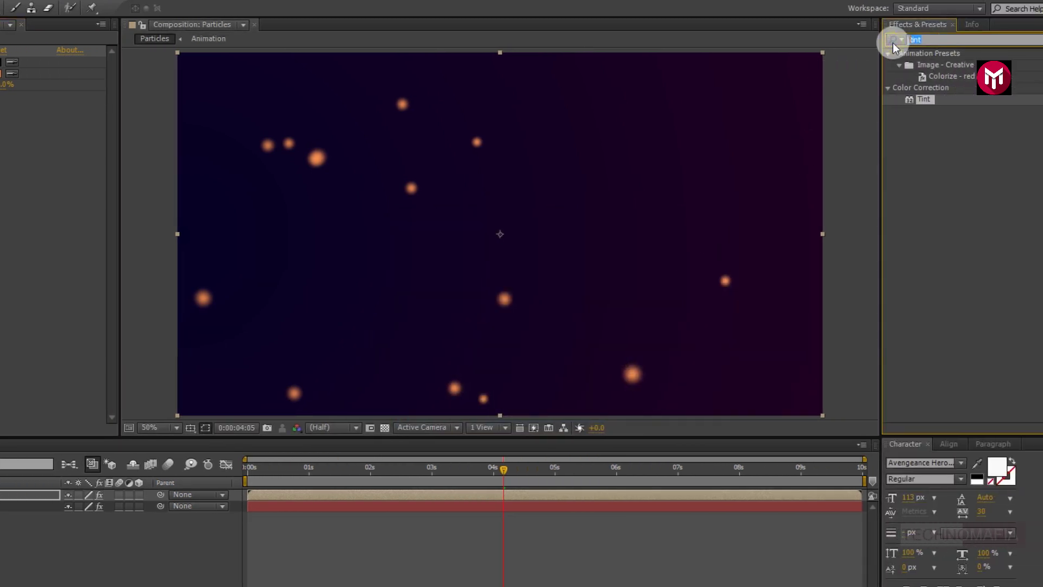
{"action": "type", "text": "glo"}
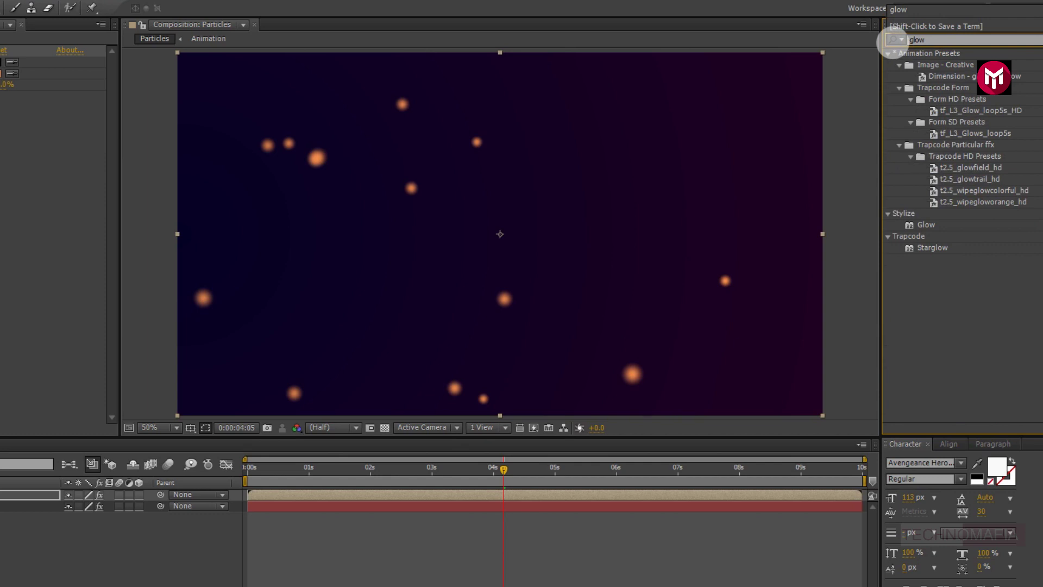
{"action": "type", "text": "w"}
{"action": "left_click", "coordinate": [926, 226]}
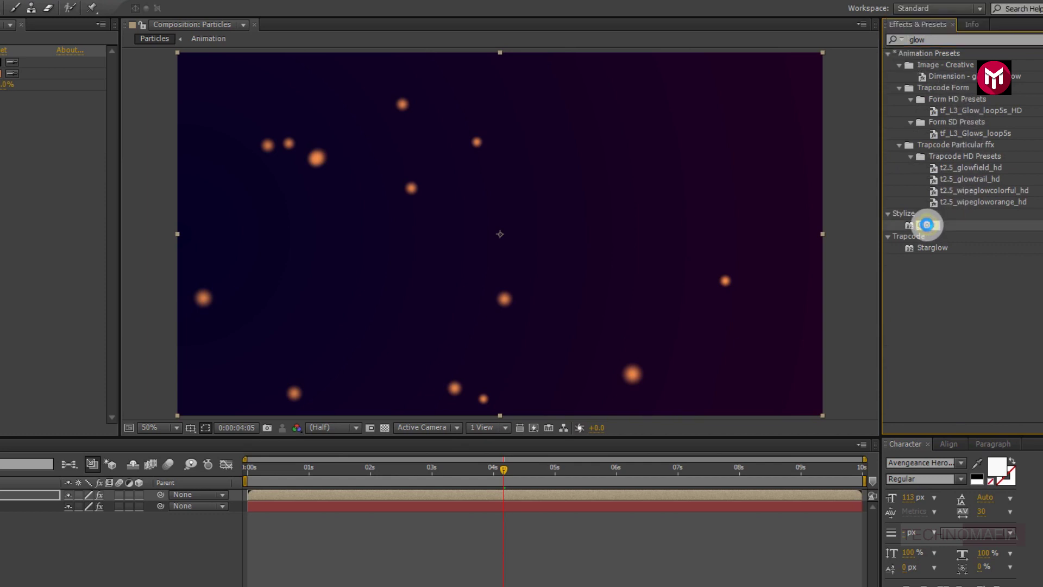
{"action": "double_click", "coordinate": [926, 225]}
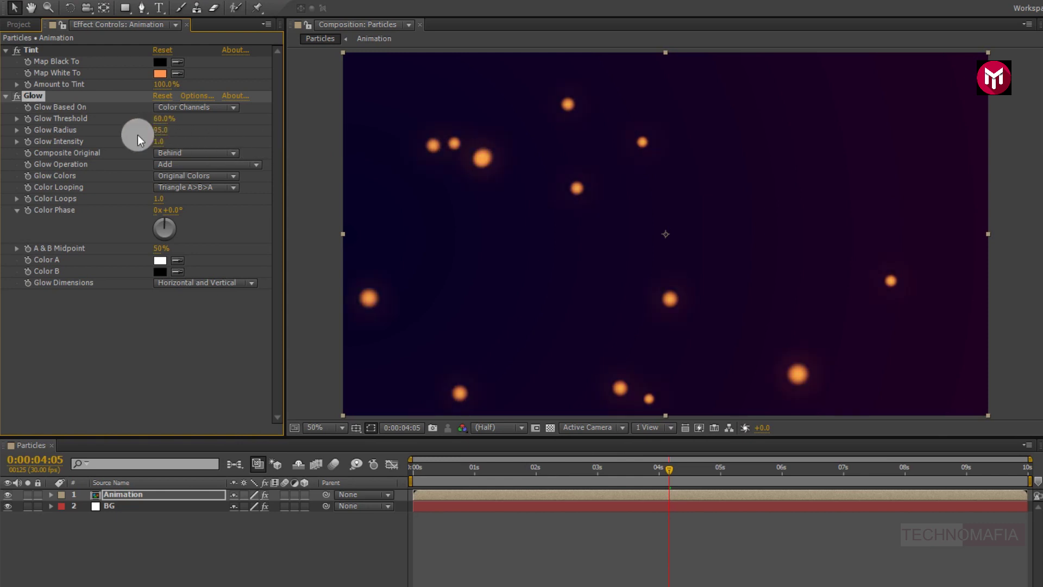
{"action": "left_click", "coordinate": [161, 119]}
{"action": "left_click", "coordinate": [413, 468]}
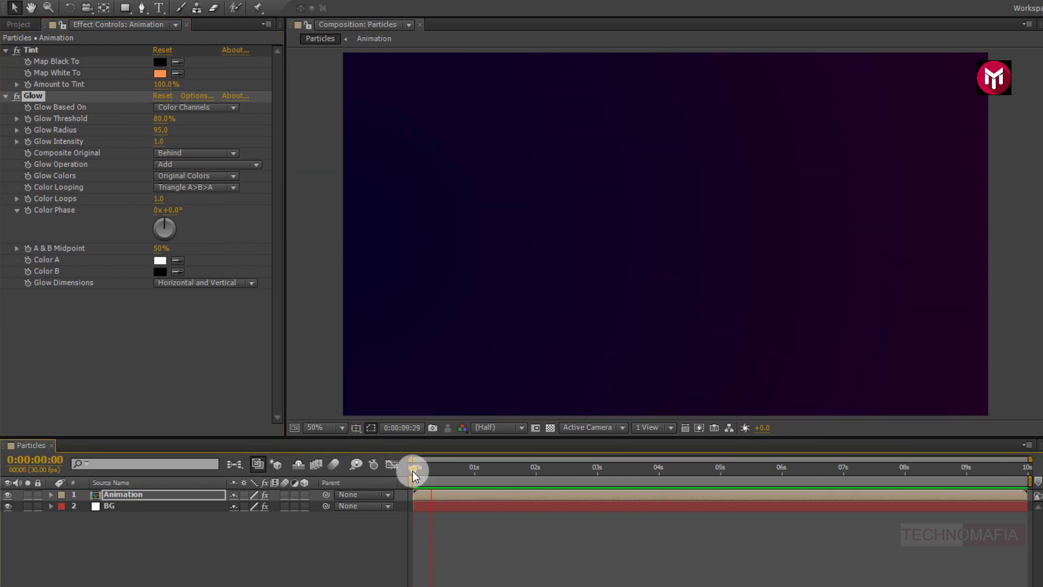